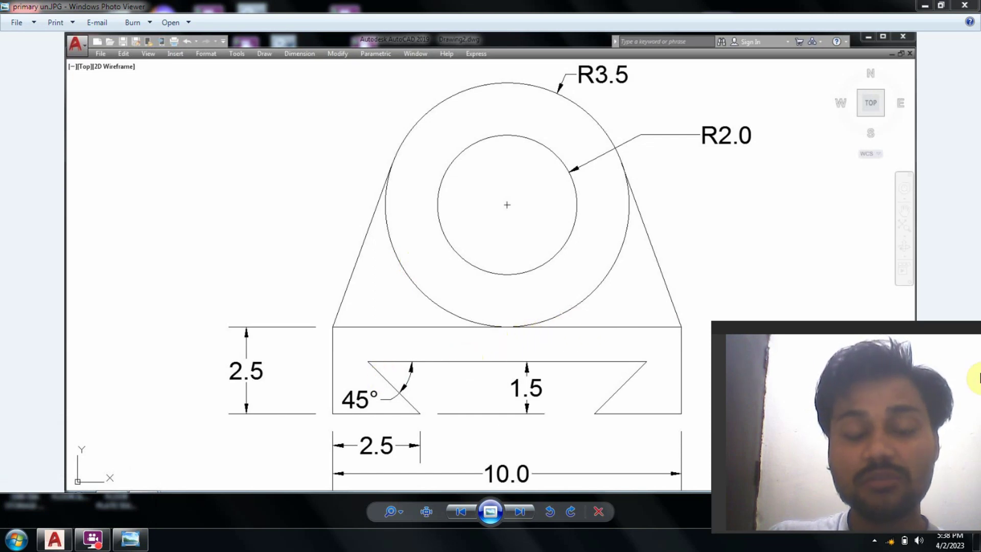
Window-select the old plate drawing with all its dimensions and circles, and erase it.
click(55, 540)
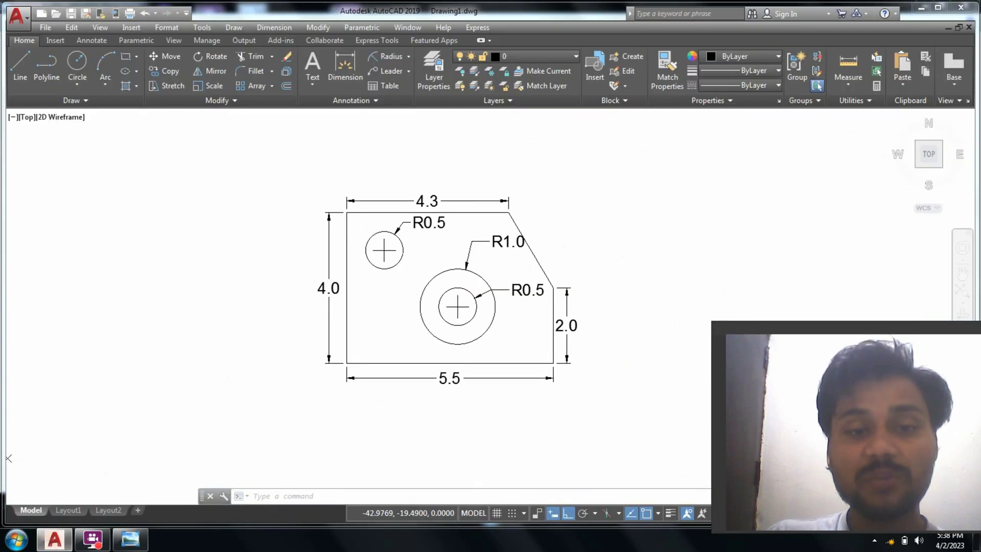
scroll(470, 308, up, 2)
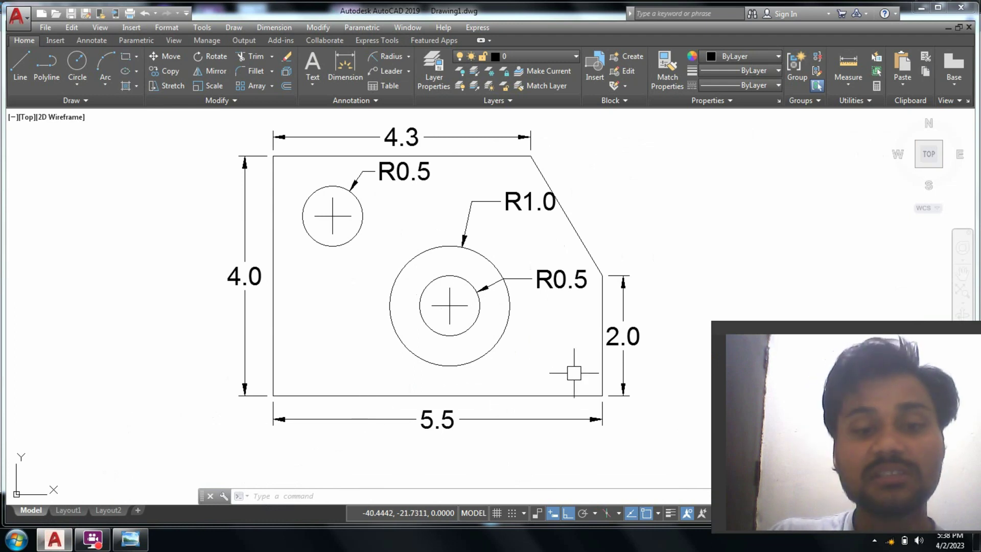
middle_drag(574, 373, 564, 394)
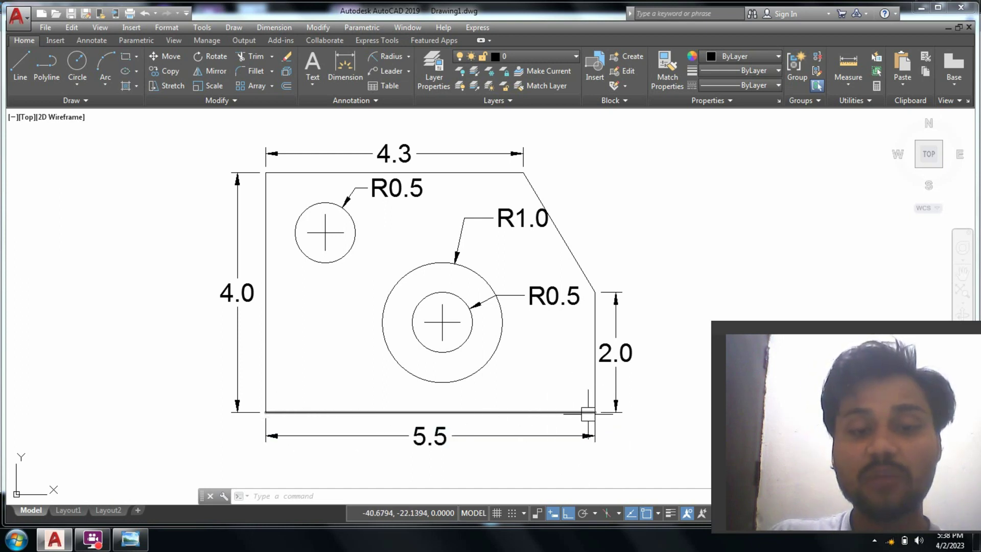
click(640, 461)
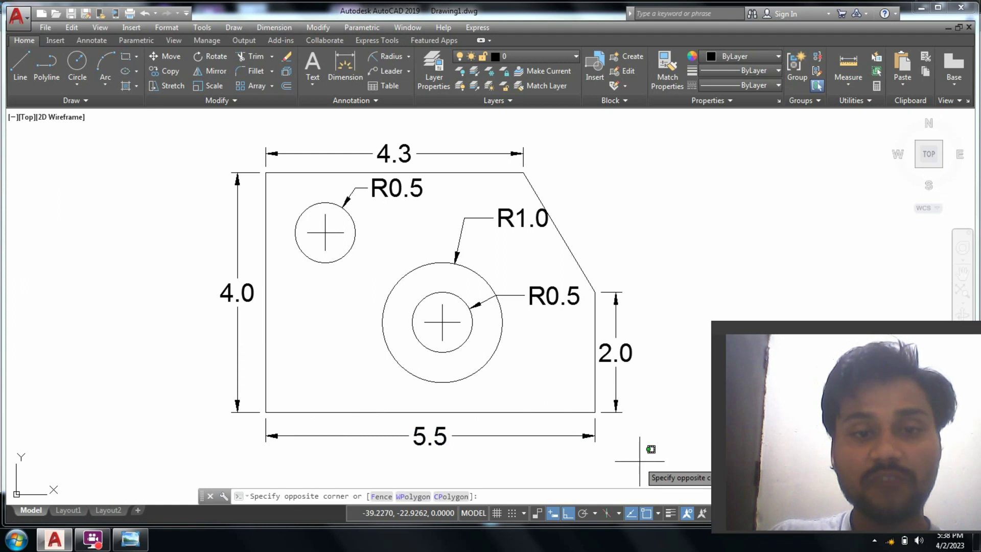
click(183, 131)
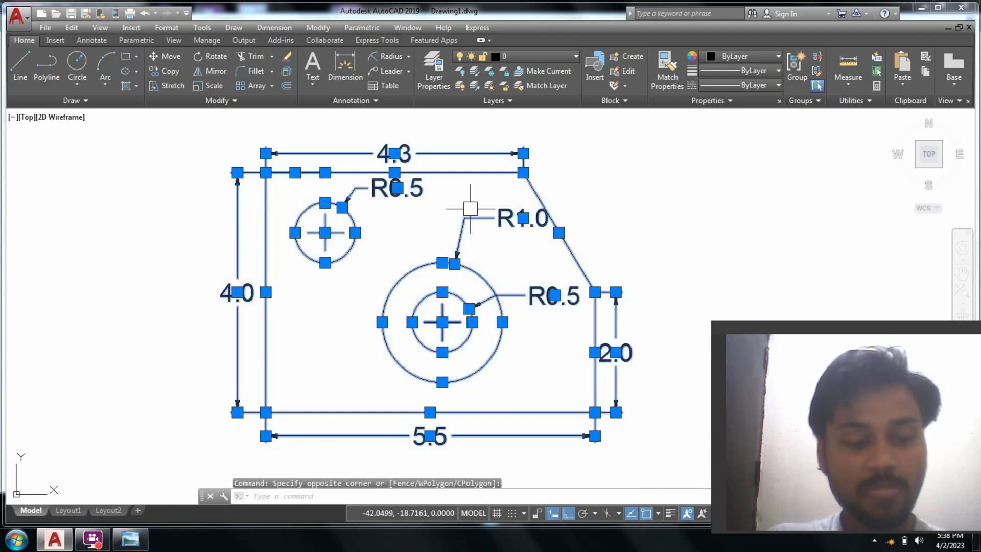
text(e)
key(Return)
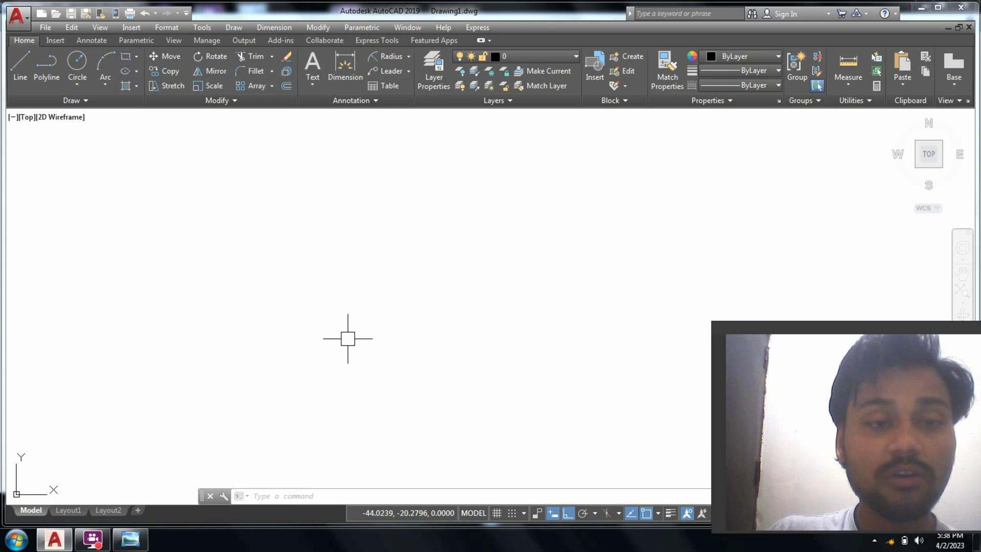
Check the bracket reference image for the R3.5/R2.0 circles, then start a circle in AutoCAD.
click(125, 544)
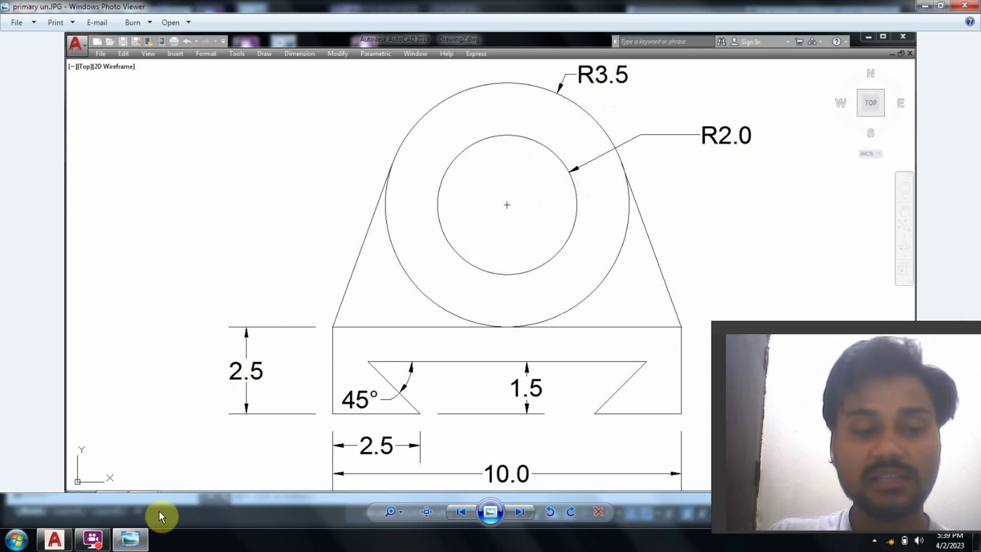
key(alt+Tab)
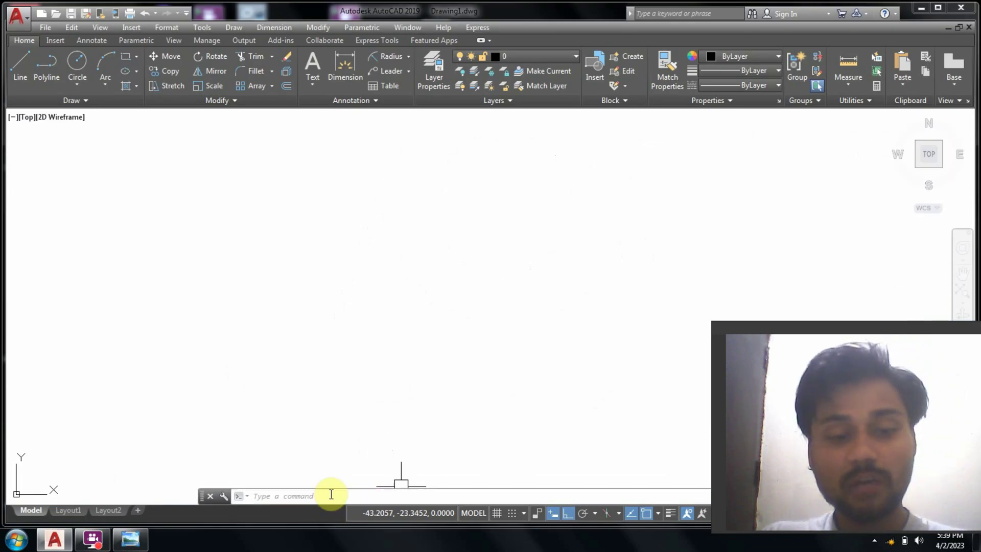
text(c)
key(Return)
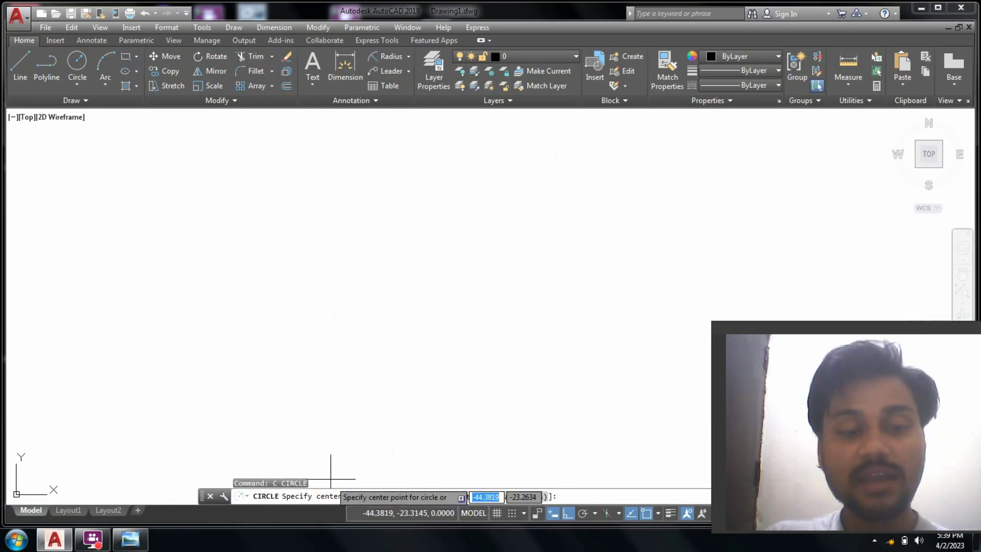
Draw the inner circle with radius 2.0.
click(377, 301)
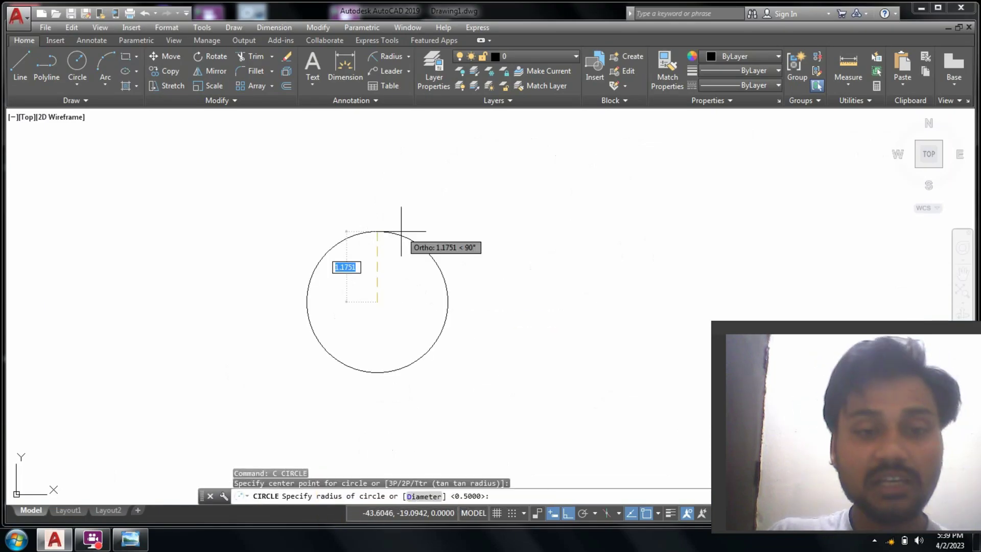
text(2.0)
key(Return)
scroll(552, 320, down, 2)
Add a concentric outer circle of radius 3.5 centred on the first.
key(Return)
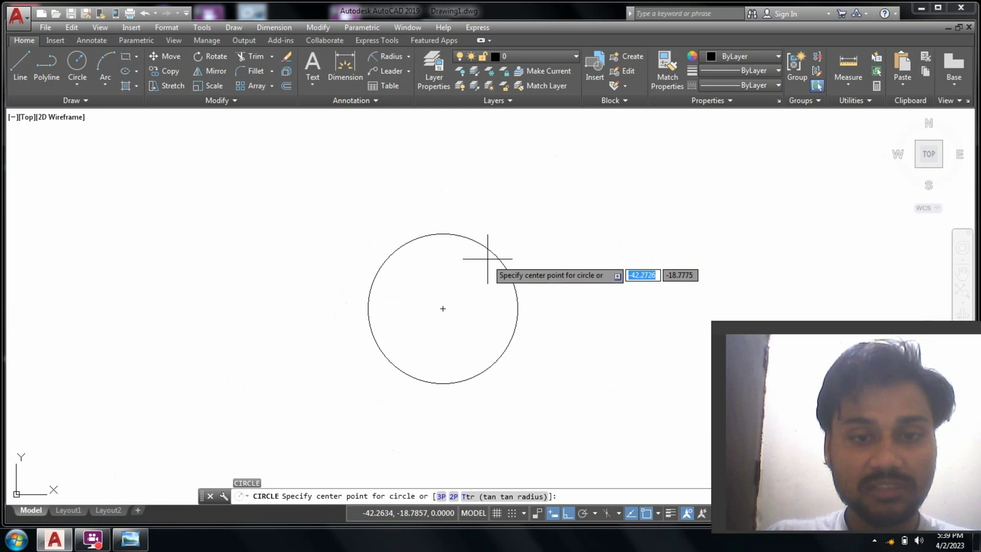
click(442, 309)
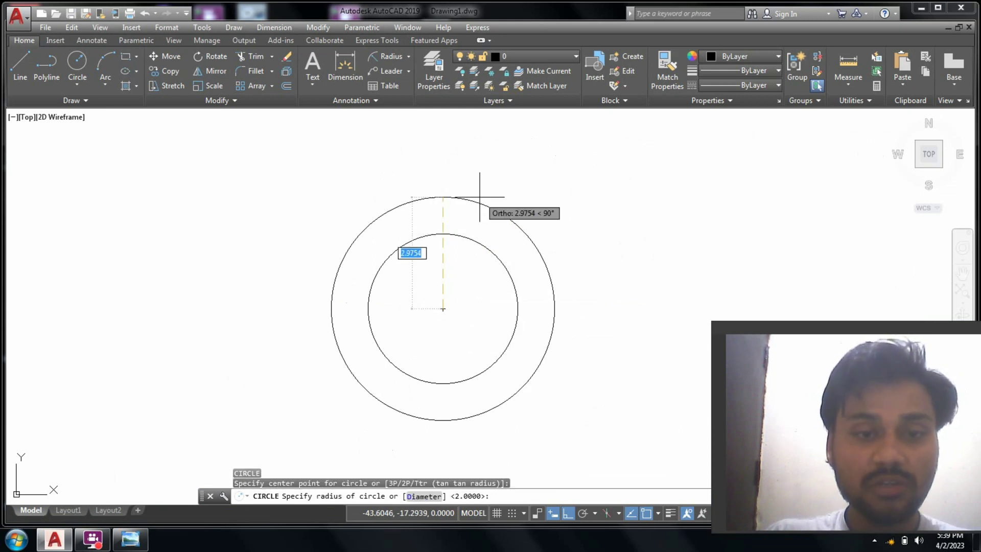
text(3.5)
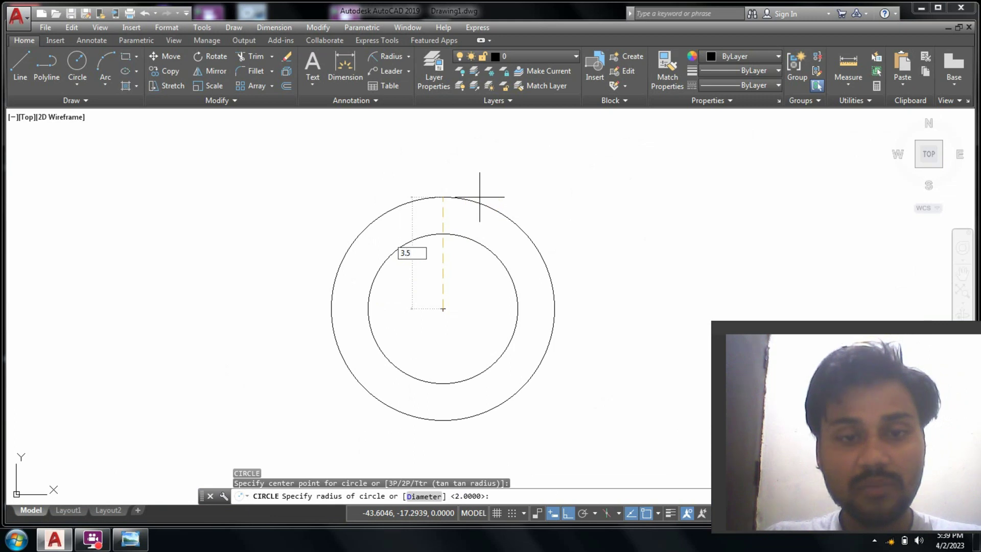
key(Return)
scroll(504, 333, down, 4)
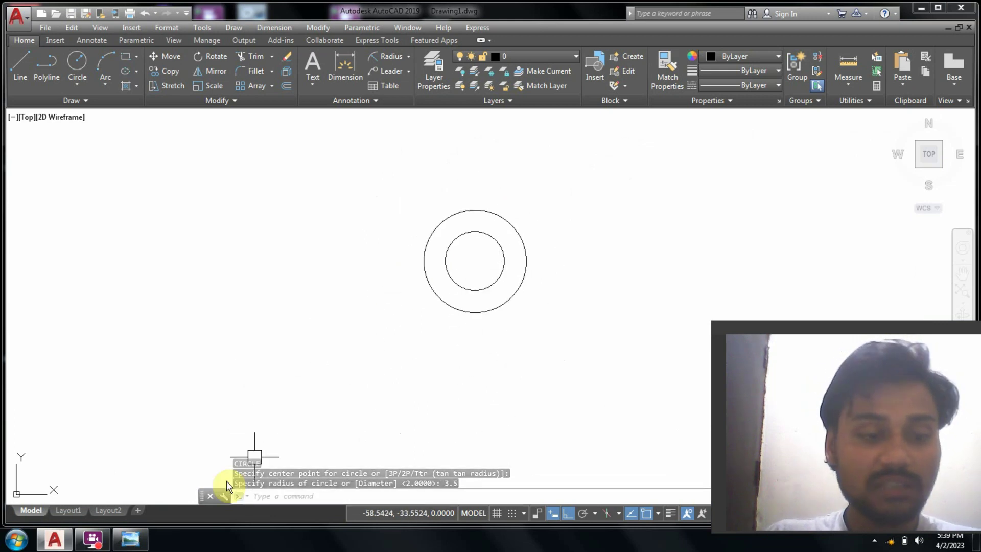
click(130, 539)
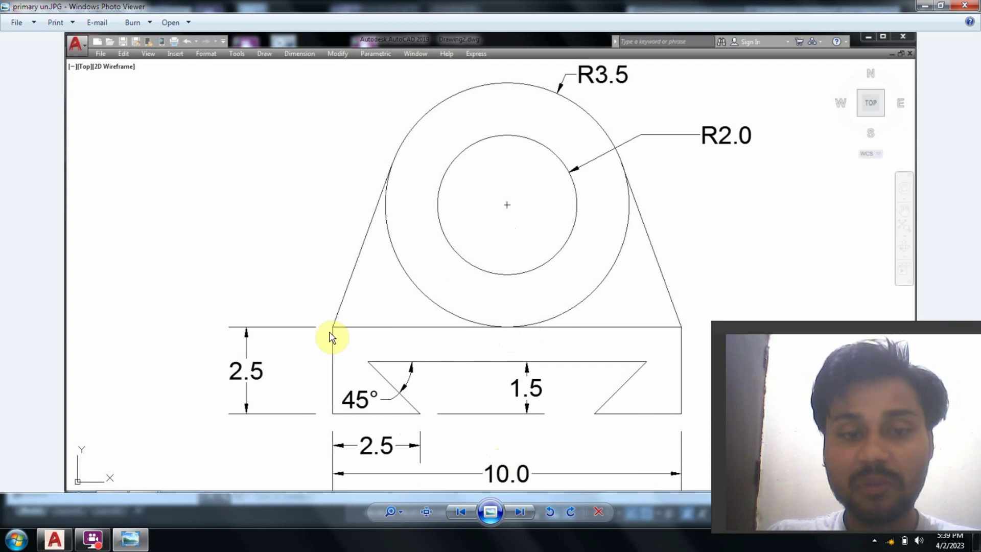
Draw a 5-unit base segment leftward from the outer circle's bottom.
click(130, 539)
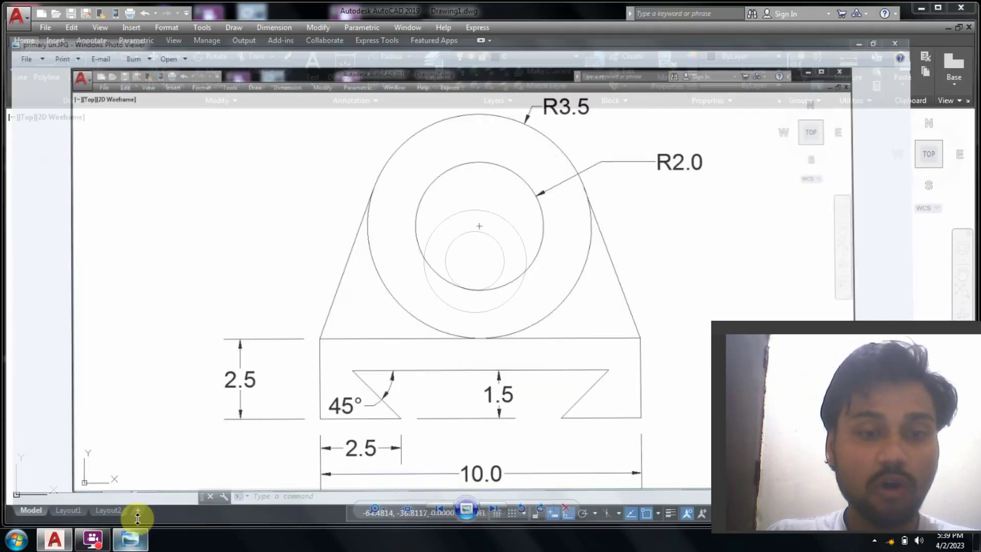
text(l)
key(Return)
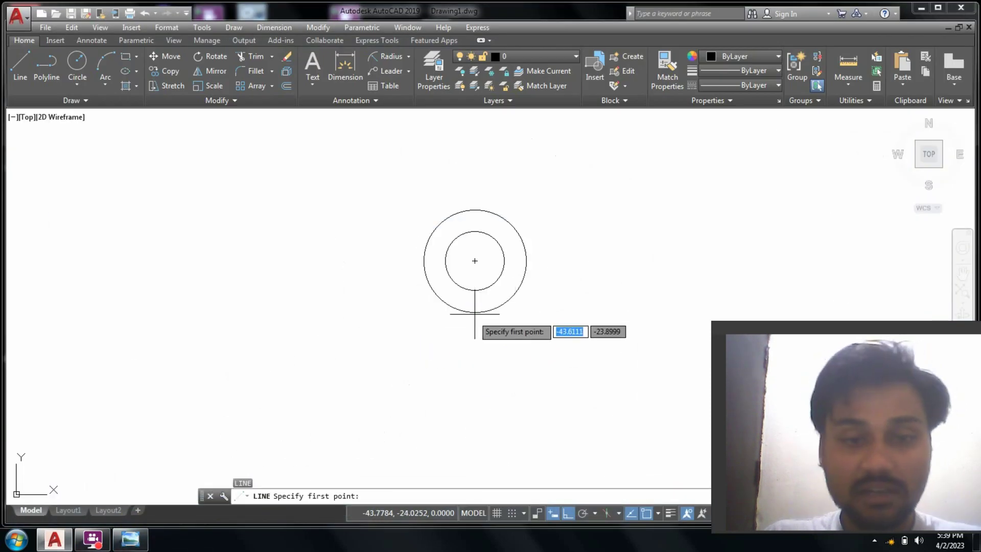
click(475, 311)
text(5)
key(Return)
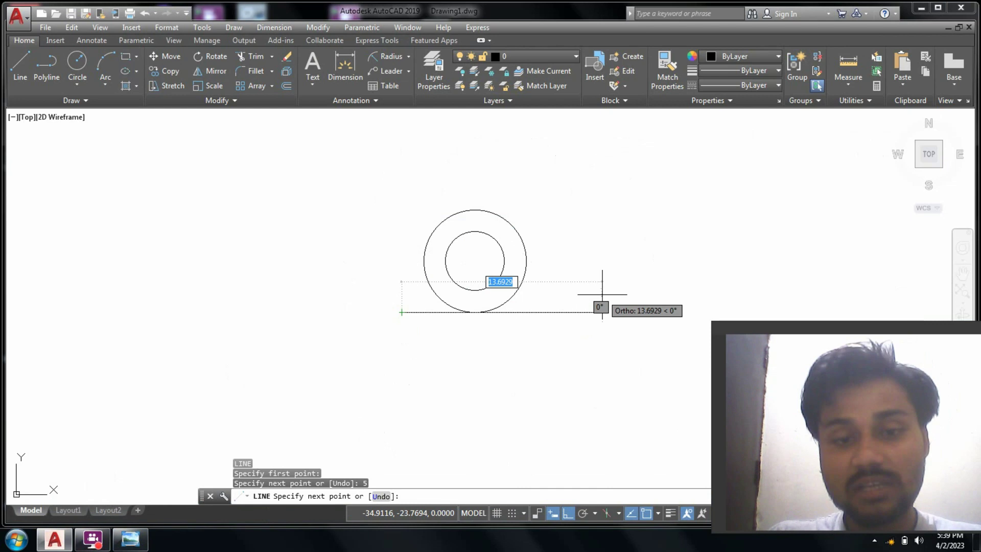
key(Return)
key(Return)
Draw the 5-unit right base segment and a right side line tangent to the outer circle.
click(474, 312)
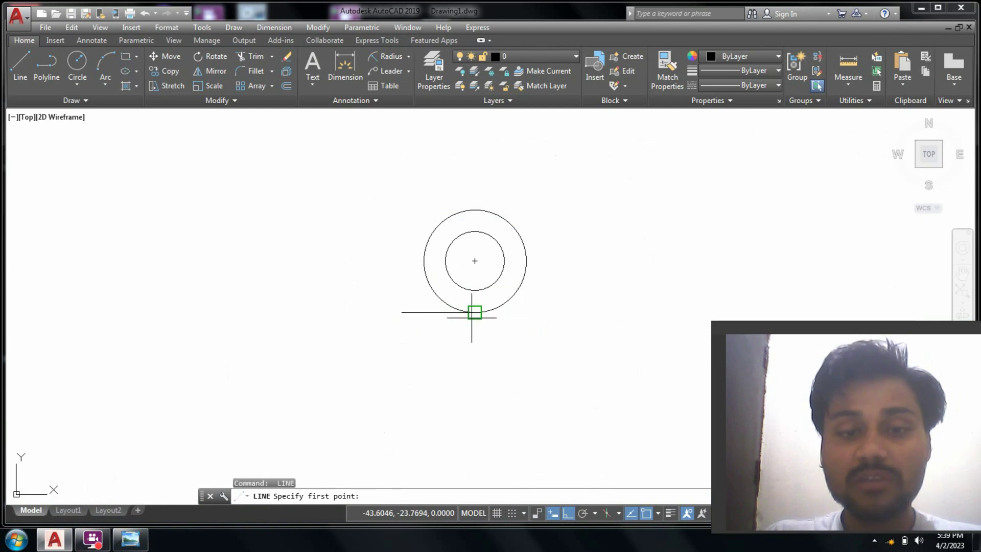
click(475, 312)
text(5)
key(Return)
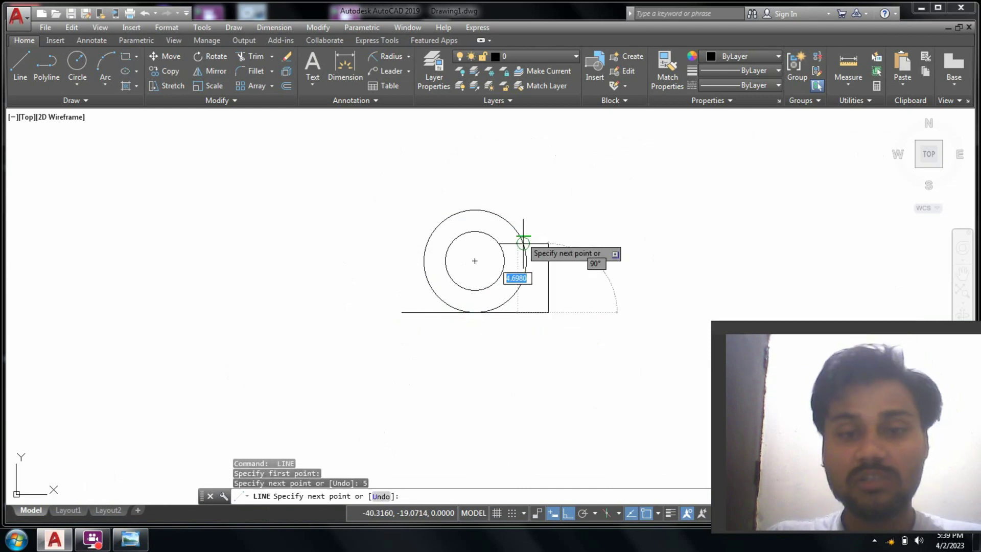
click(523, 240)
key(Return)
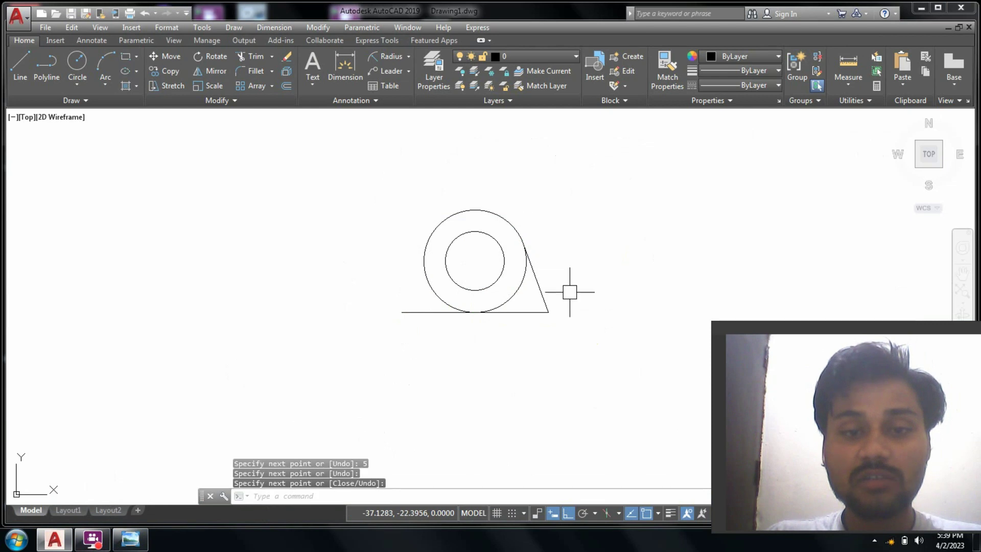
Draw the left side line from the base's left end tangent to the outer circle.
key(Return)
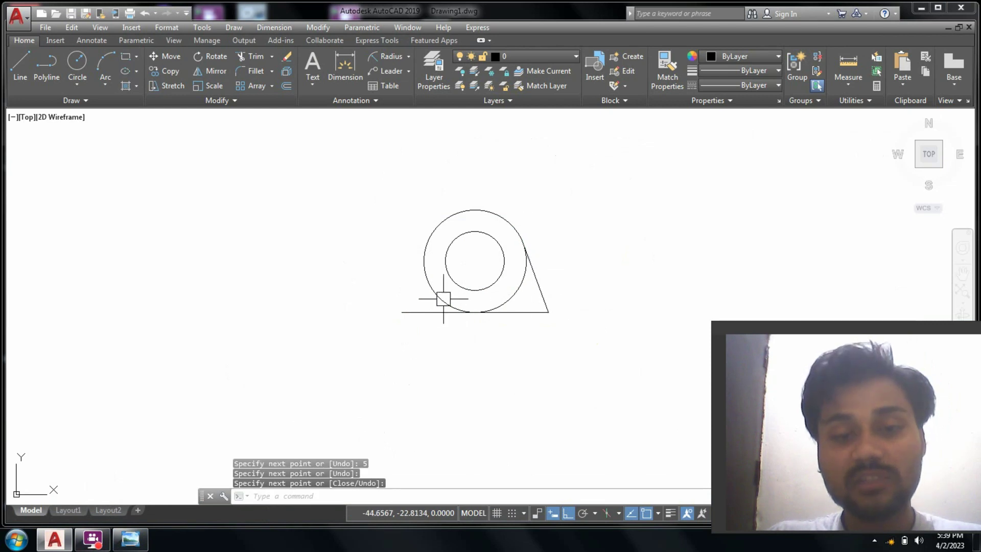
click(402, 311)
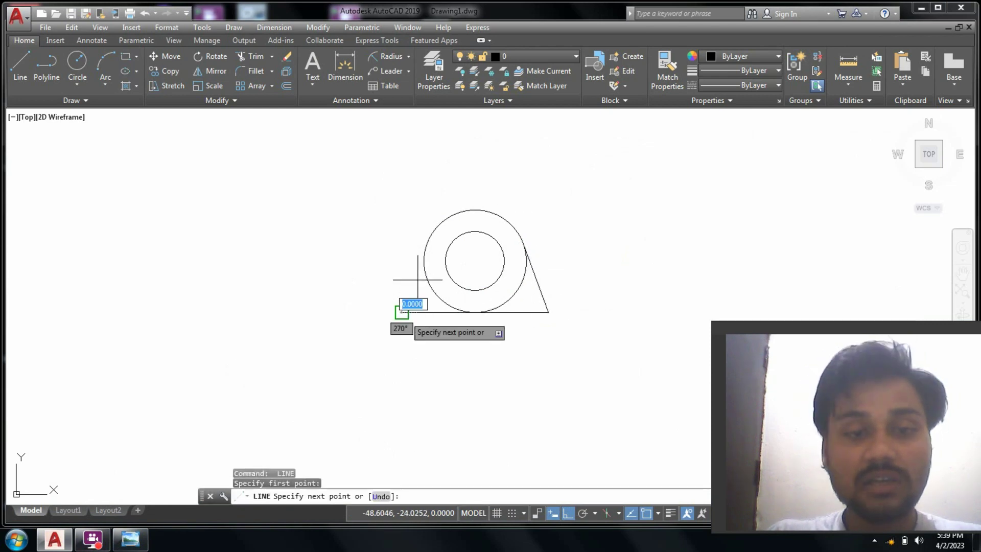
click(426, 240)
key(Return)
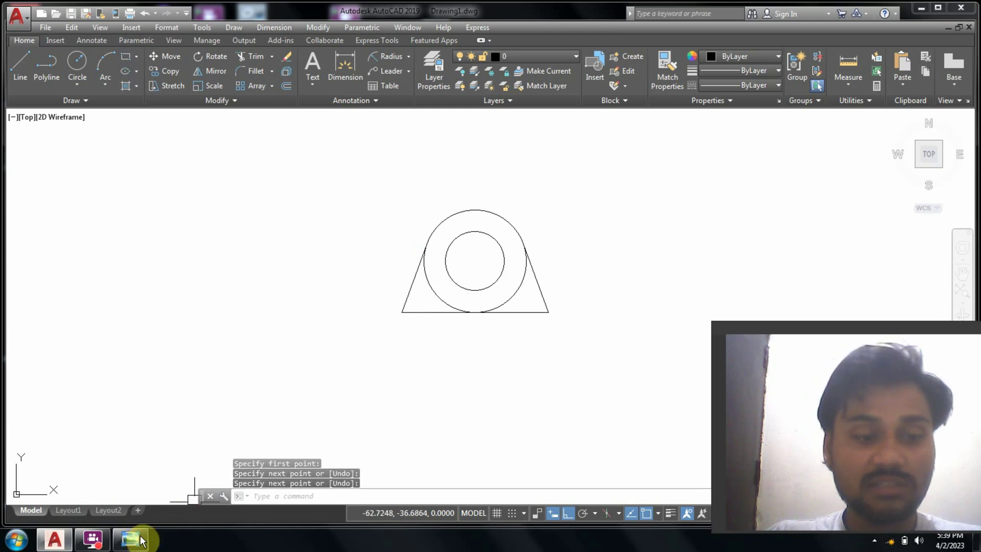
mouse_move(130, 541)
click(137, 526)
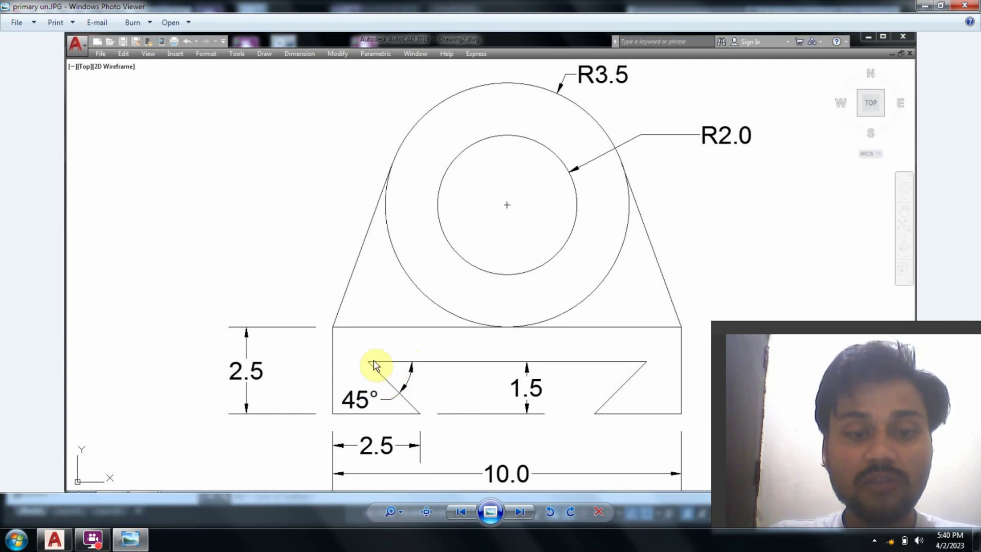
From the base's left corner, draw a 2.5-unit line down and a 2.5-unit line right.
key(alt+Tab)
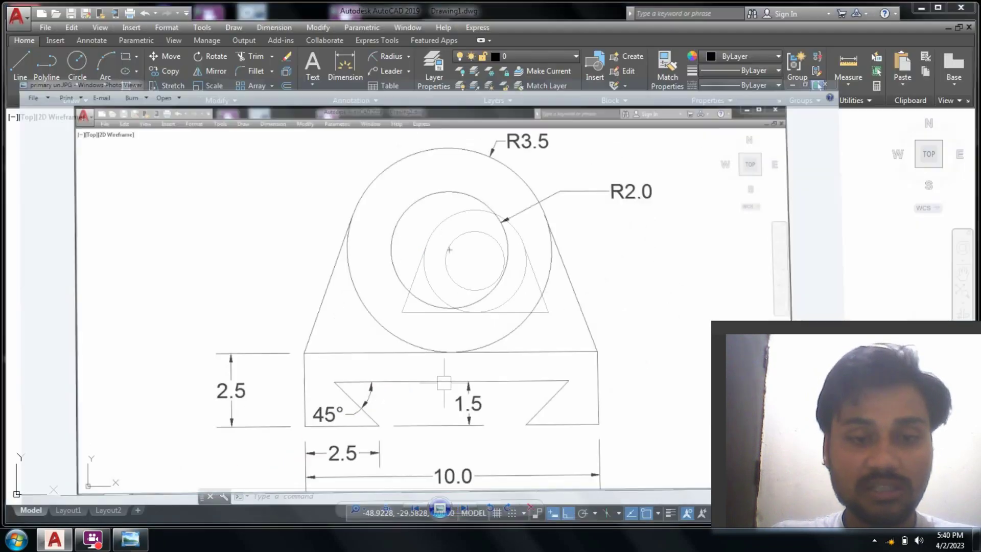
key(l)
key(Return)
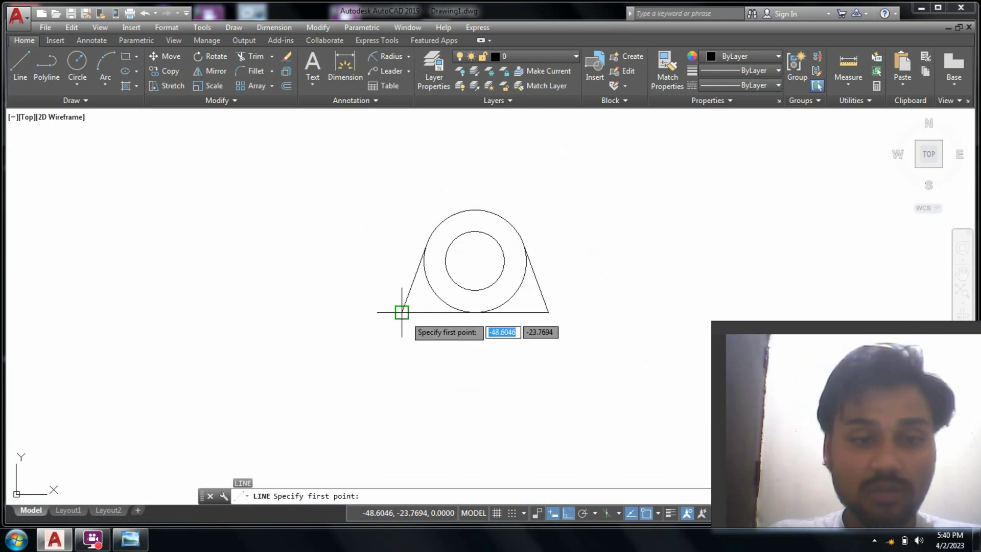
click(401, 312)
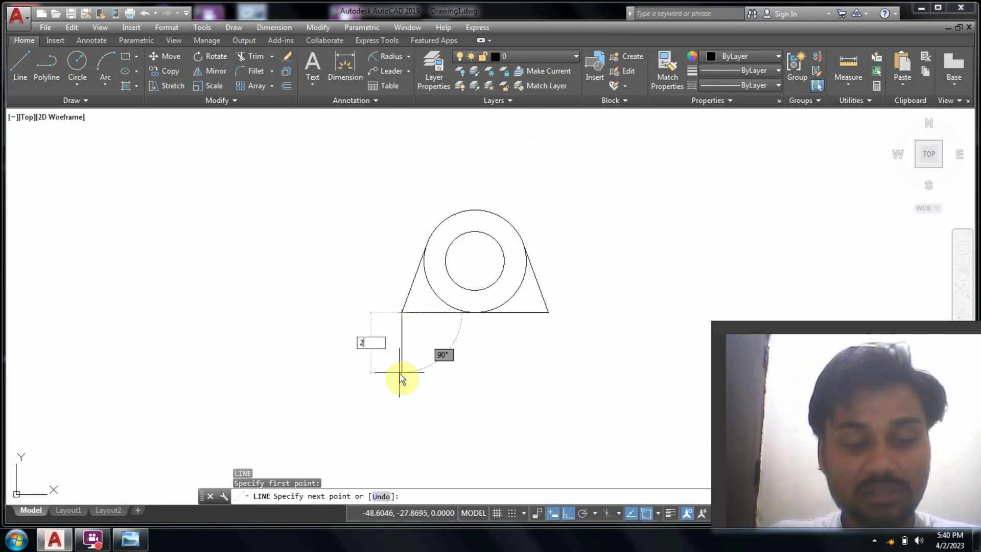
text(2.5)
key(Return)
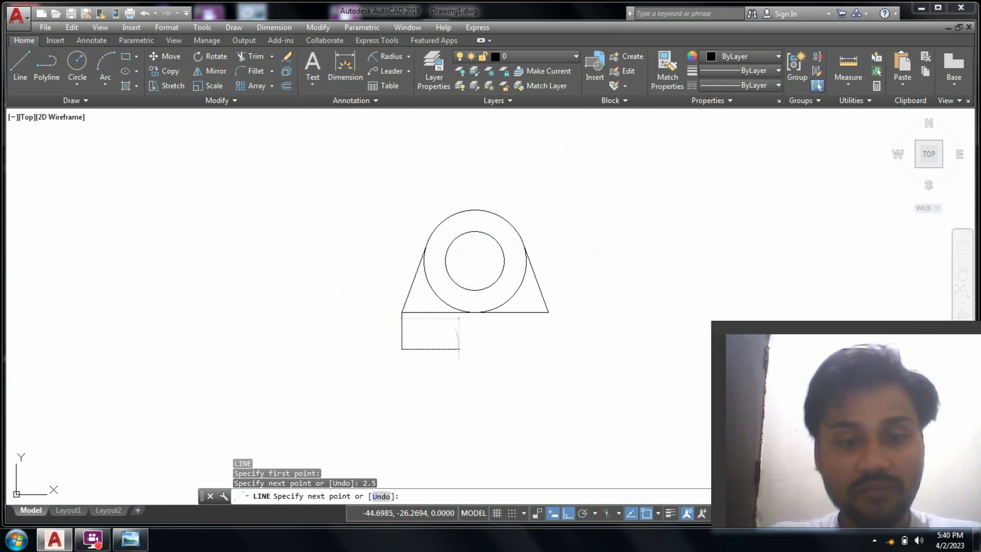
text(2.5)
key(Return)
scroll(439, 331, up, 2)
scroll(430, 330, up, 2)
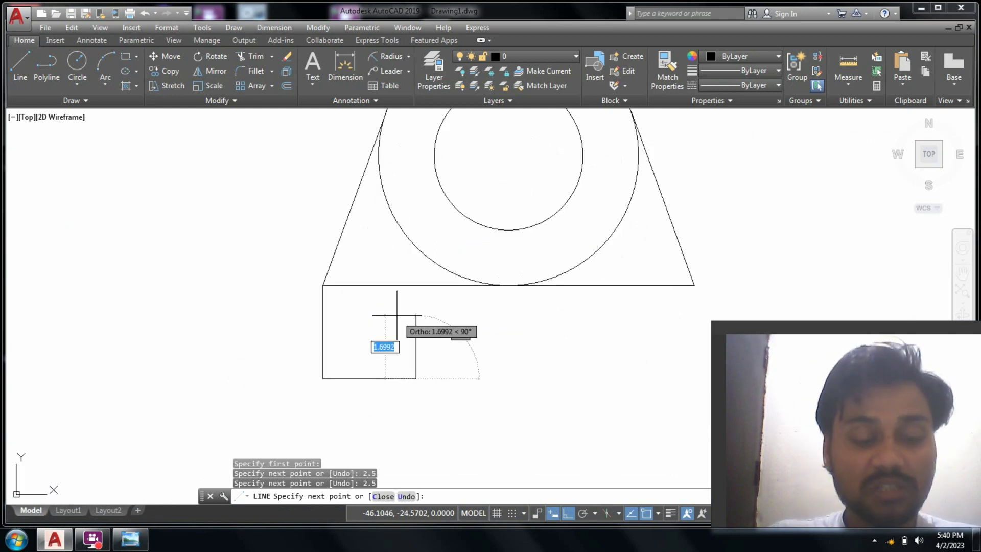
Continue with 1.5-unit upward and leftward segments to finish the slot profile lines.
click(143, 540)
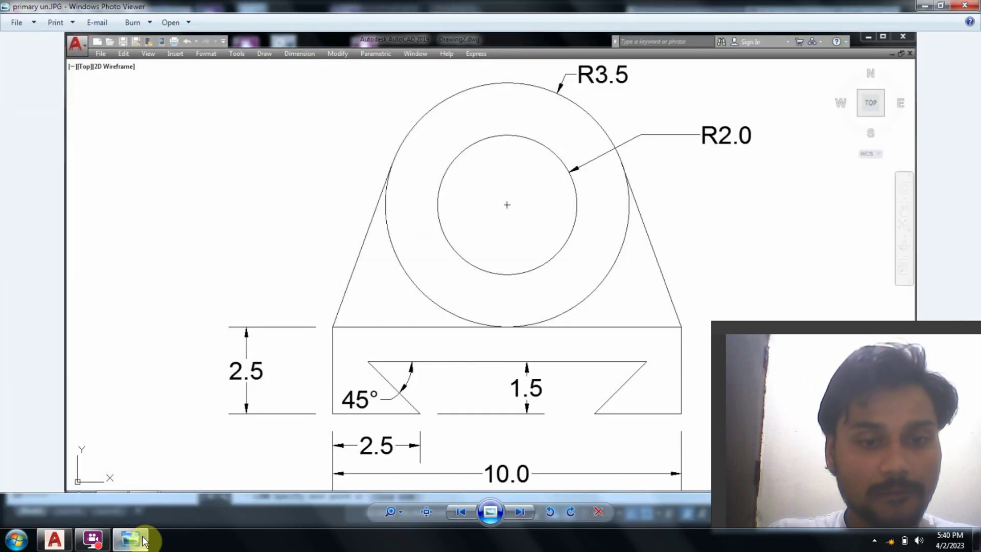
click(143, 539)
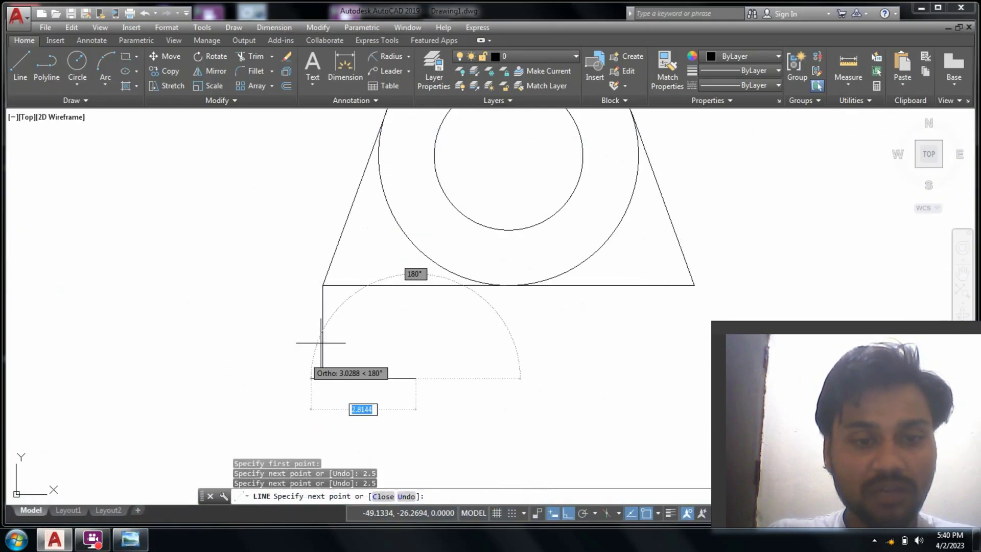
text(1)
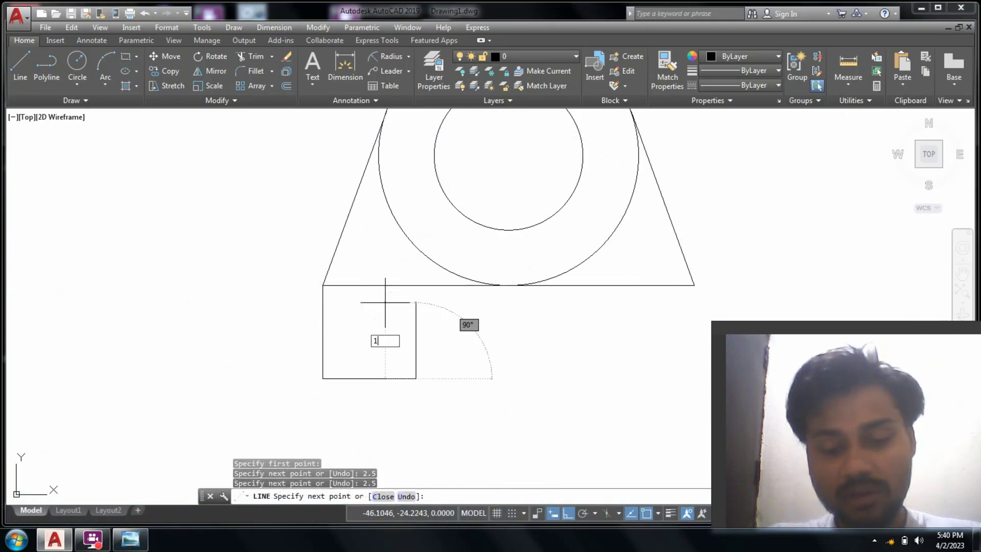
text(.5)
key(Return)
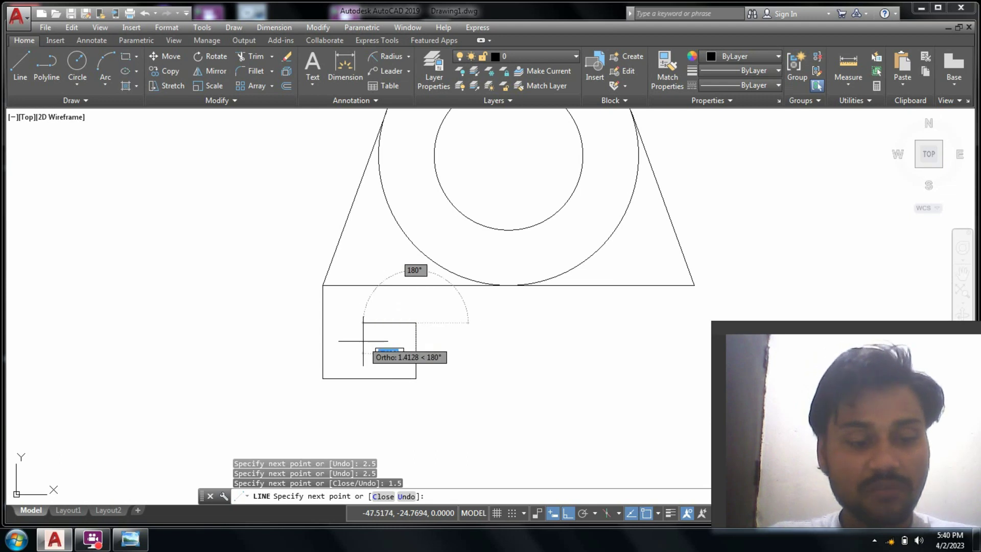
text(1.5)
key(Return)
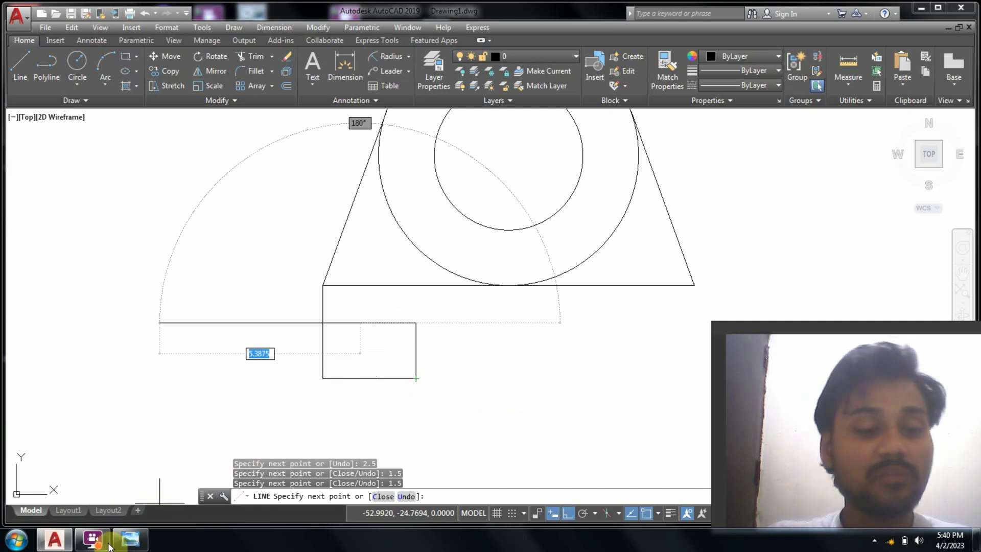
click(125, 541)
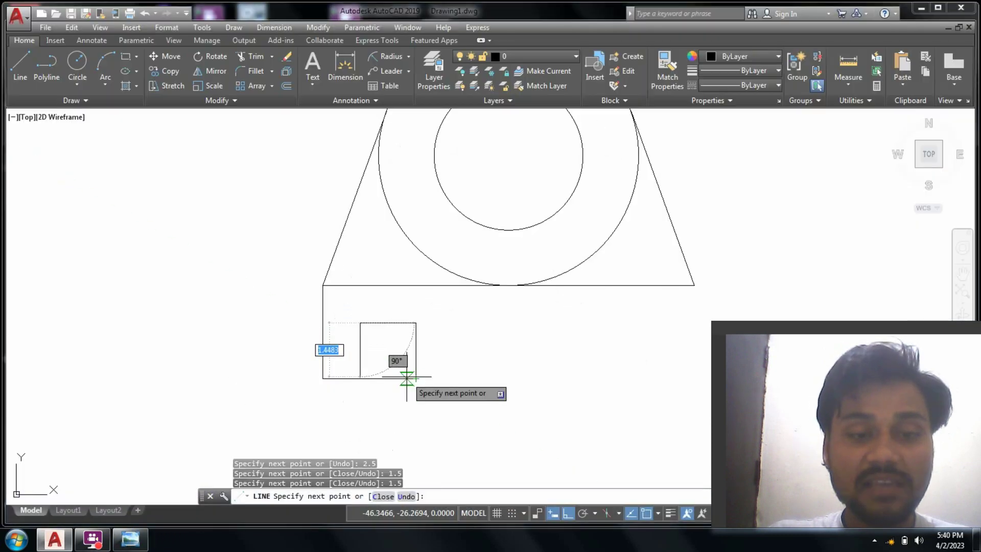
key(Return)
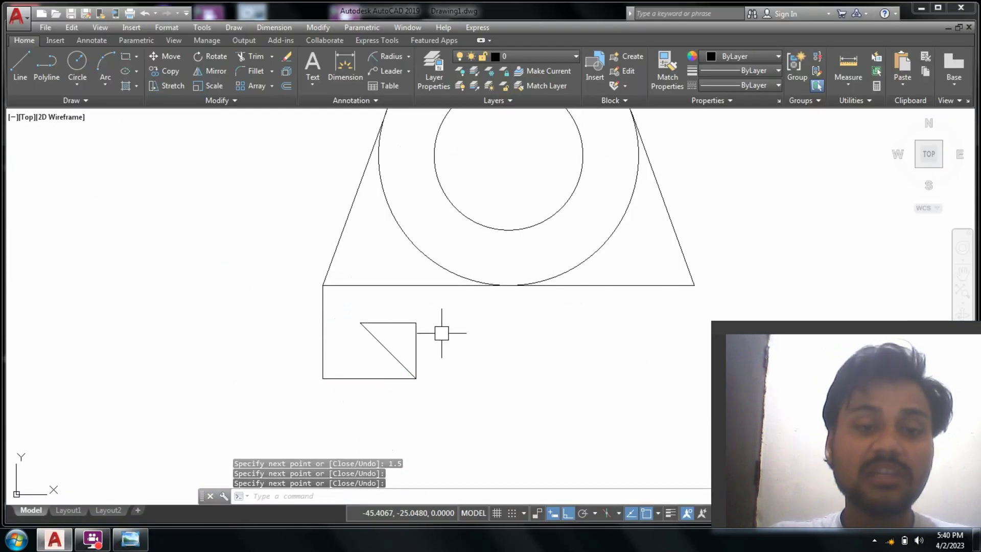
Erase the slot's extra vertical edge and short top horizontal line.
scroll(444, 332, up, 2)
scroll(442, 331, up, 2)
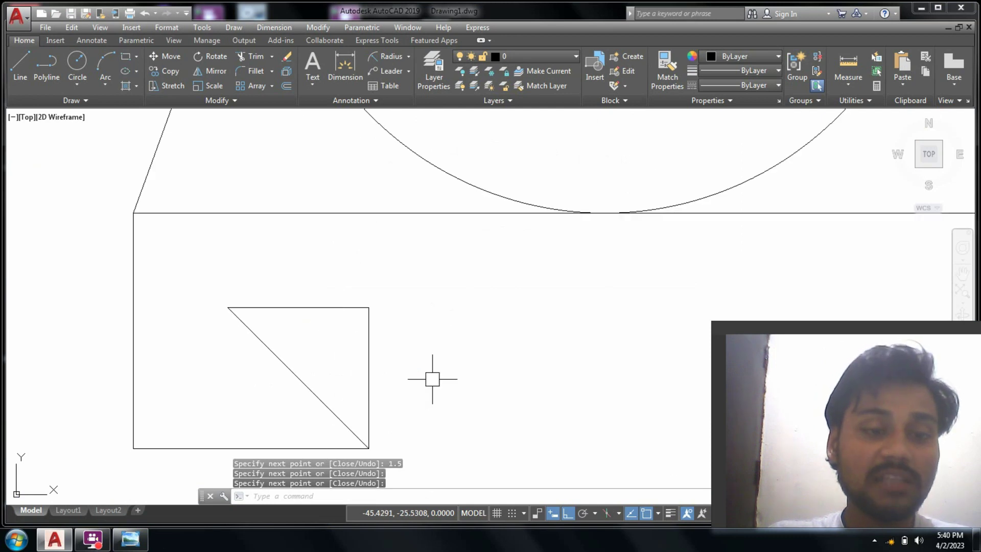
click(369, 379)
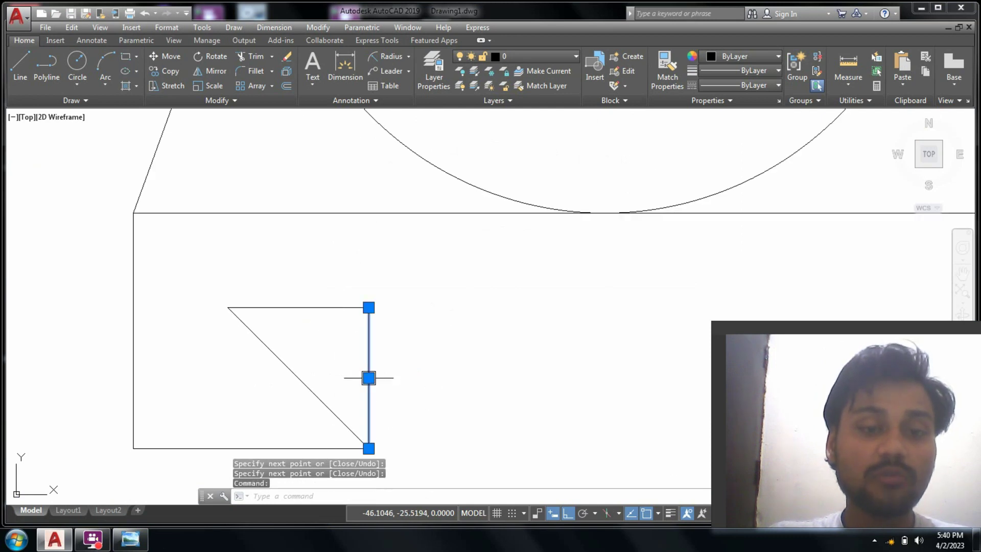
key(Escape)
click(139, 534)
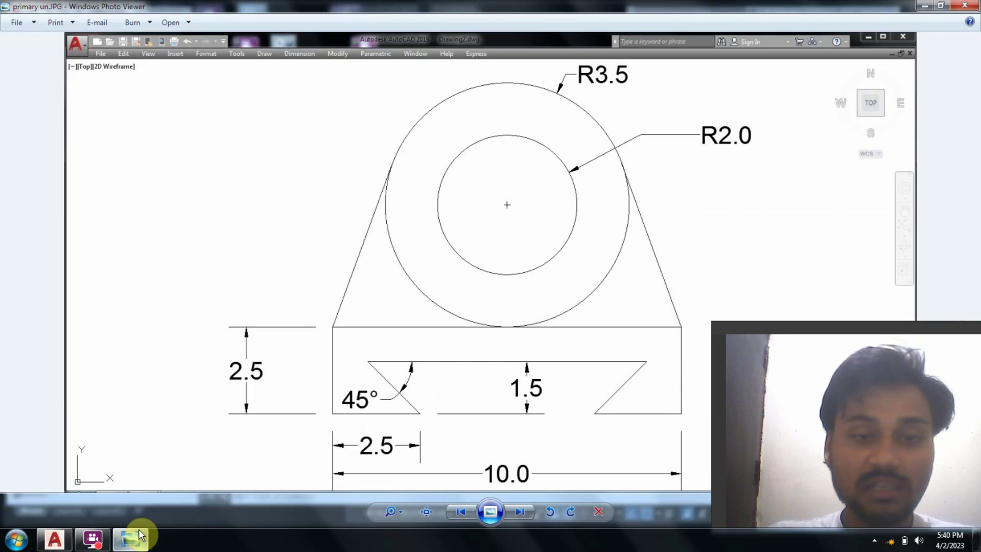
click(139, 530)
click(378, 361)
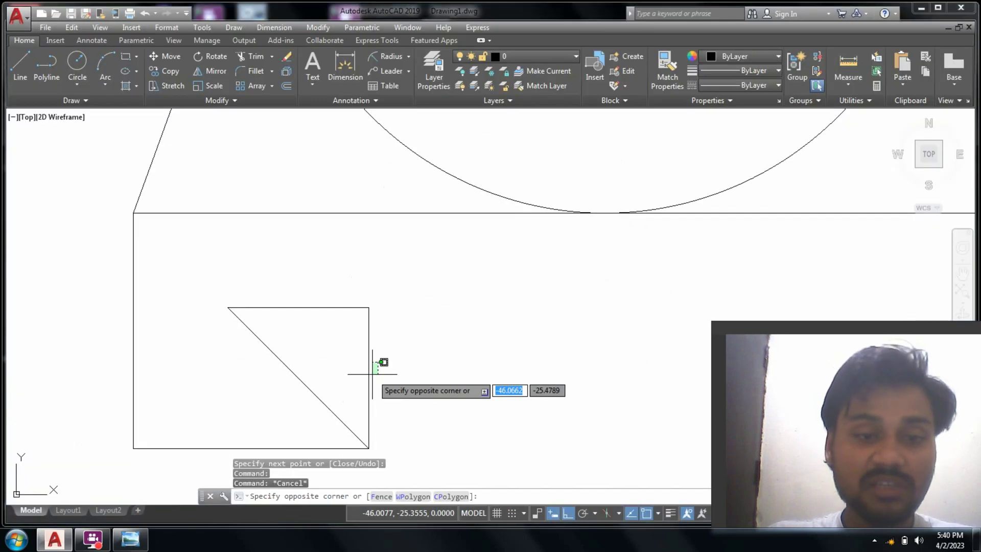
click(339, 331)
text(E)
key(Return)
click(373, 338)
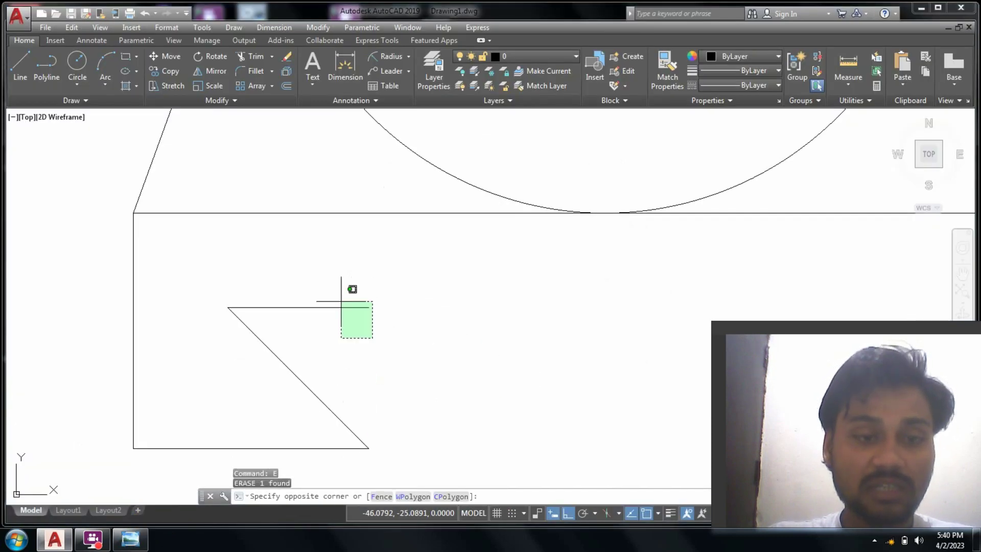
click(341, 301)
key(Delete)
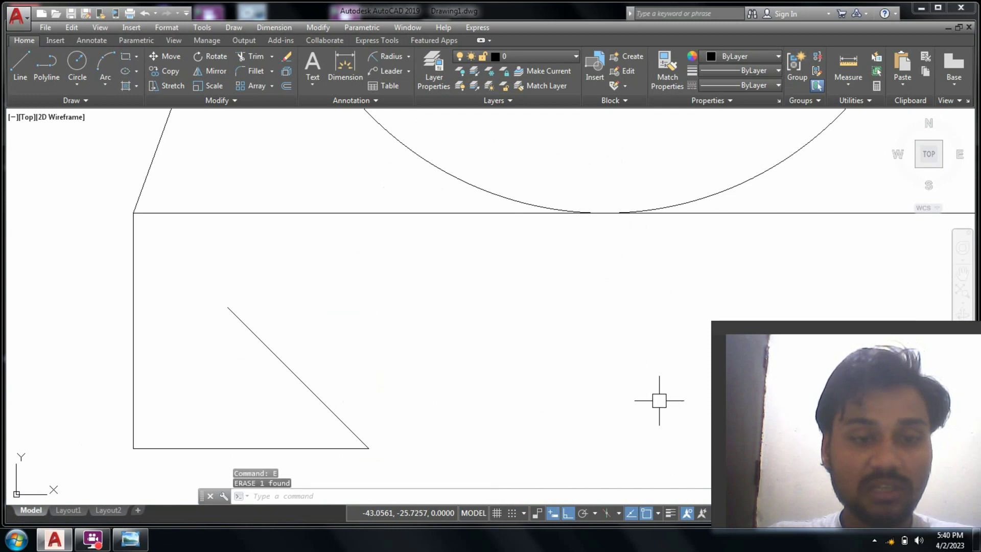
Mirror the slot's diagonal and bottom lines about the base's vertical midline.
scroll(459, 267, down, 4)
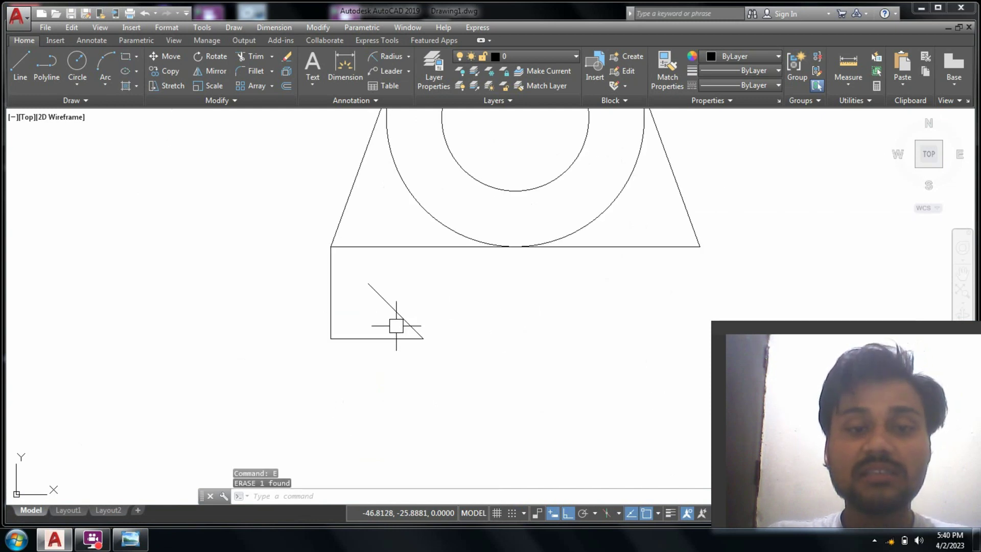
text(mi)
key(Return)
click(467, 308)
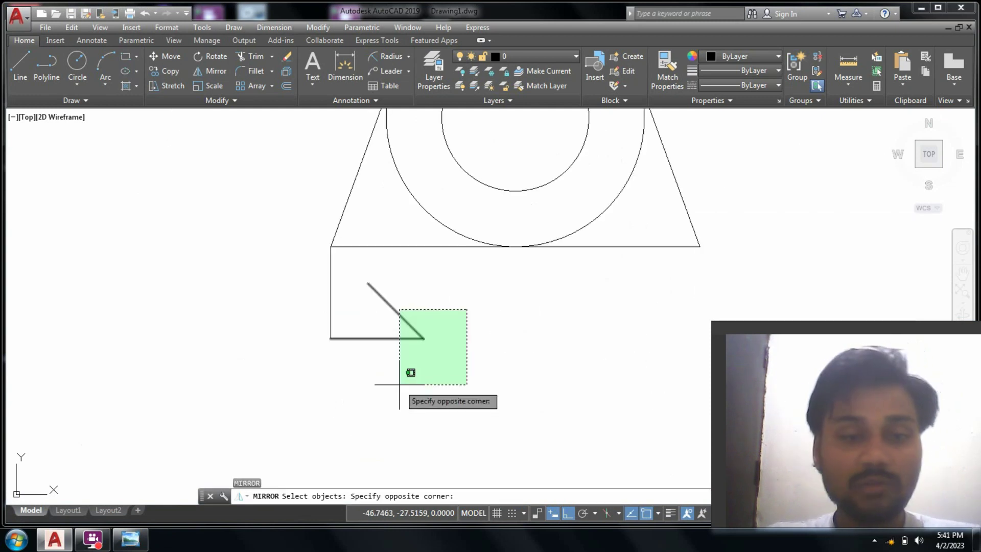
click(408, 373)
key(Return)
click(515, 246)
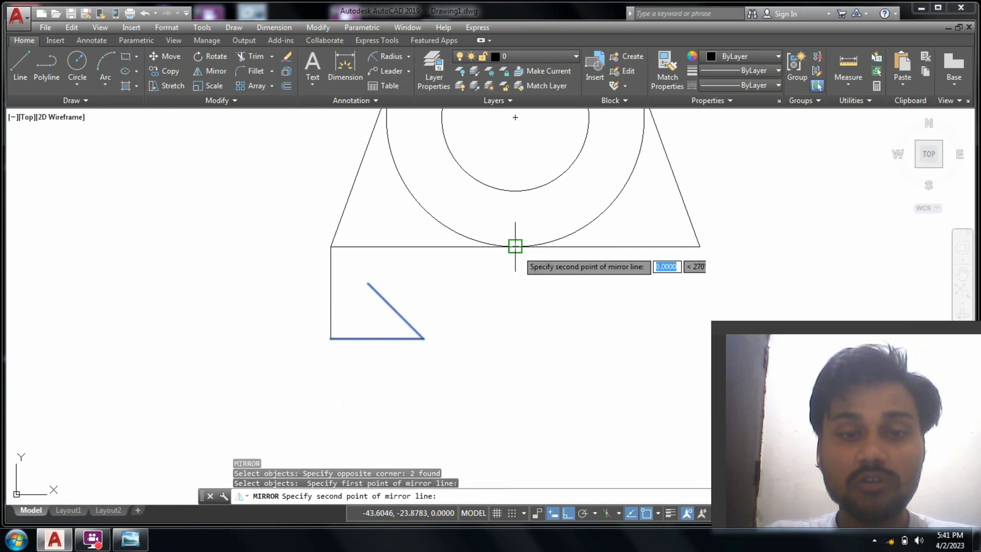
click(520, 218)
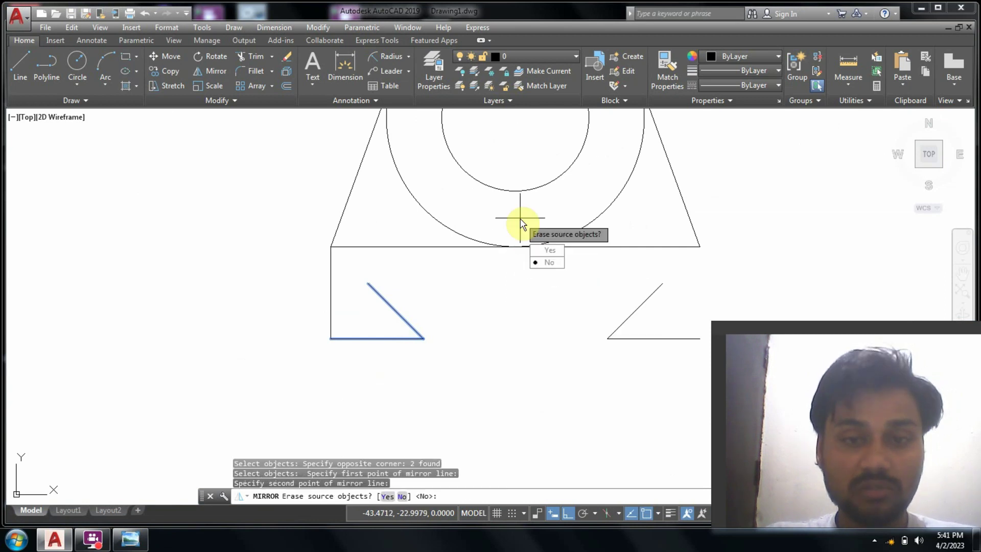
key(Return)
middle_drag(664, 325, 546, 323)
Draw the base's right edge down to the bottom and the slot's horizontal top line.
text(l)
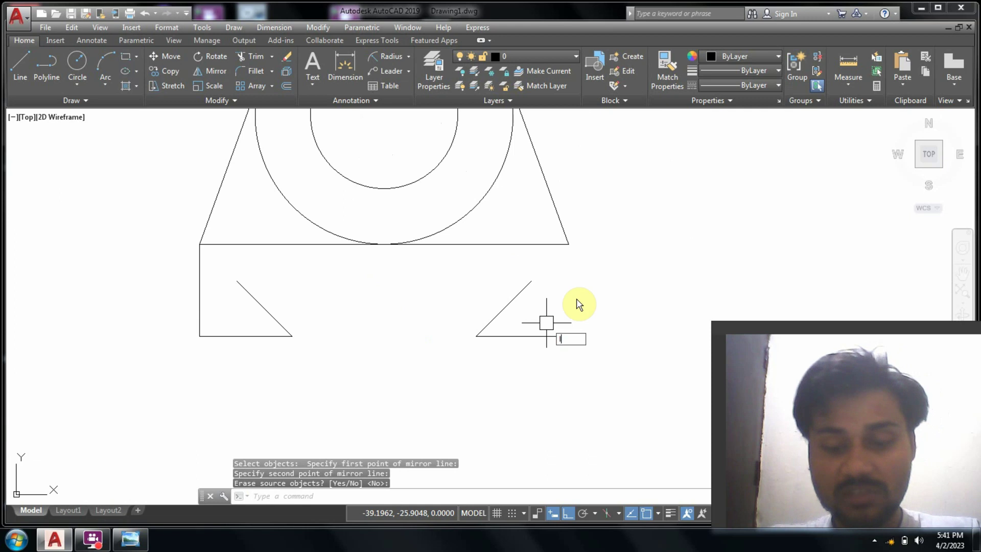
key(Return)
click(568, 244)
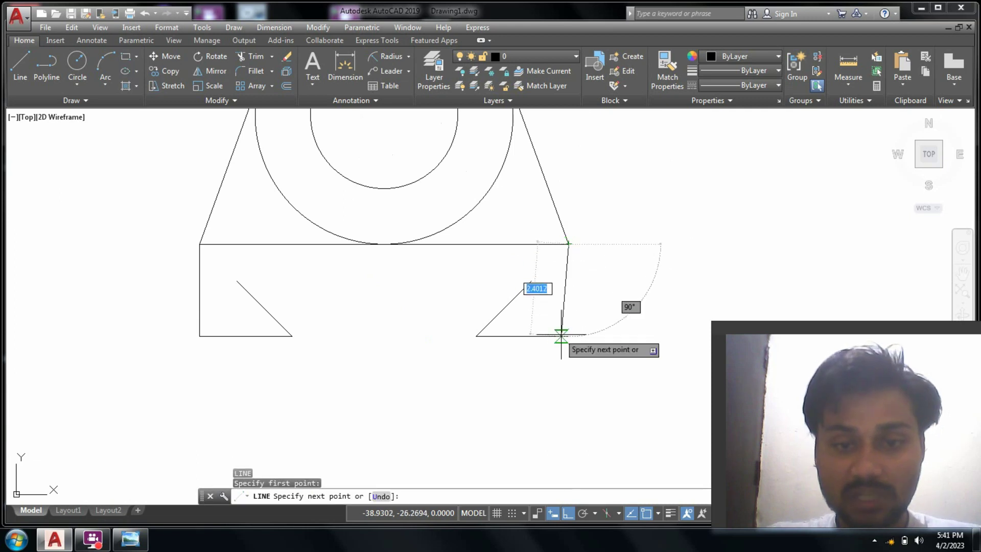
click(561, 335)
key(Return)
key(Return)
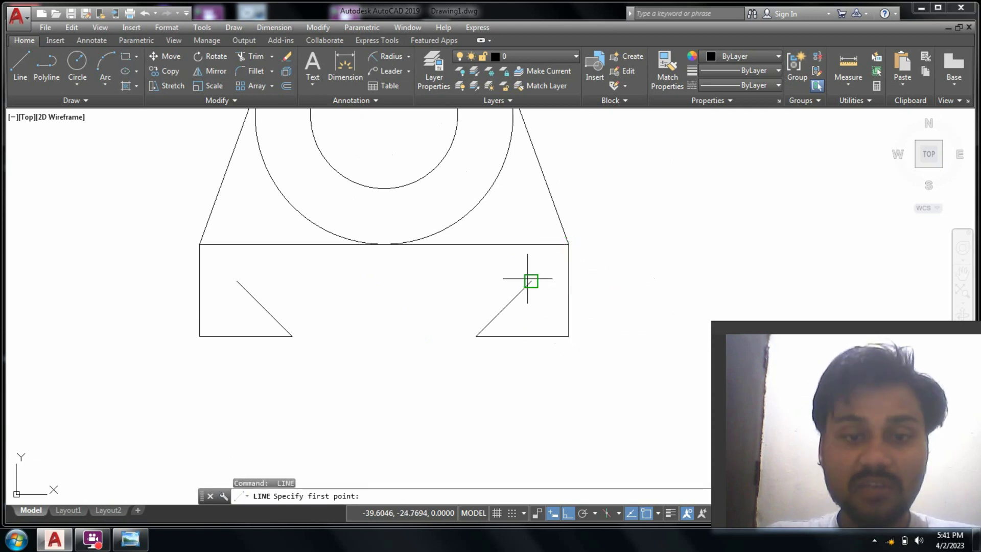
click(531, 280)
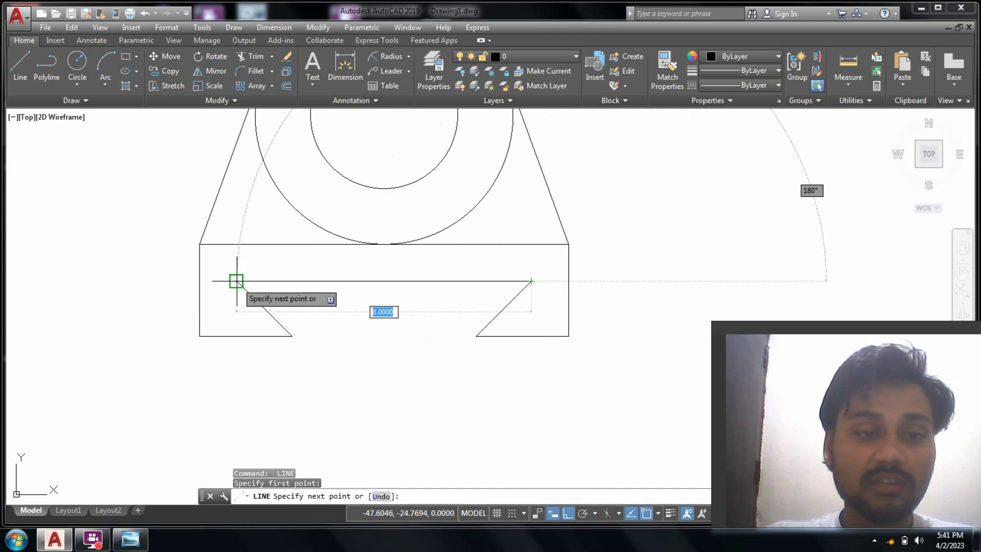
click(236, 280)
key(Return)
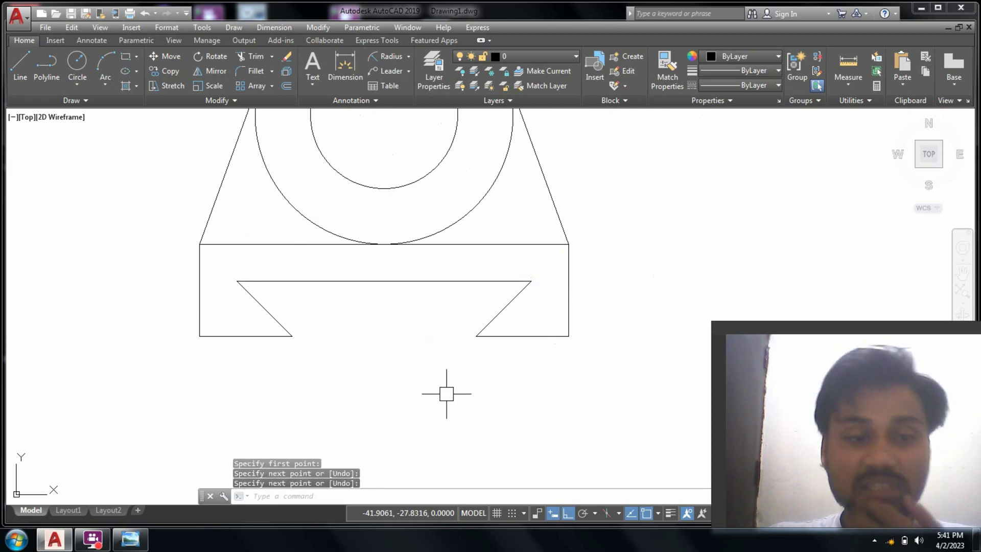
mouse_move(446, 393)
middle_down()
mouse_move(565, 390)
mouse_move(458, 405)
middle_up()
Dimension the outer circle's radius as R3.5.
scroll(492, 405, down, 2)
scroll(458, 405, up, 2)
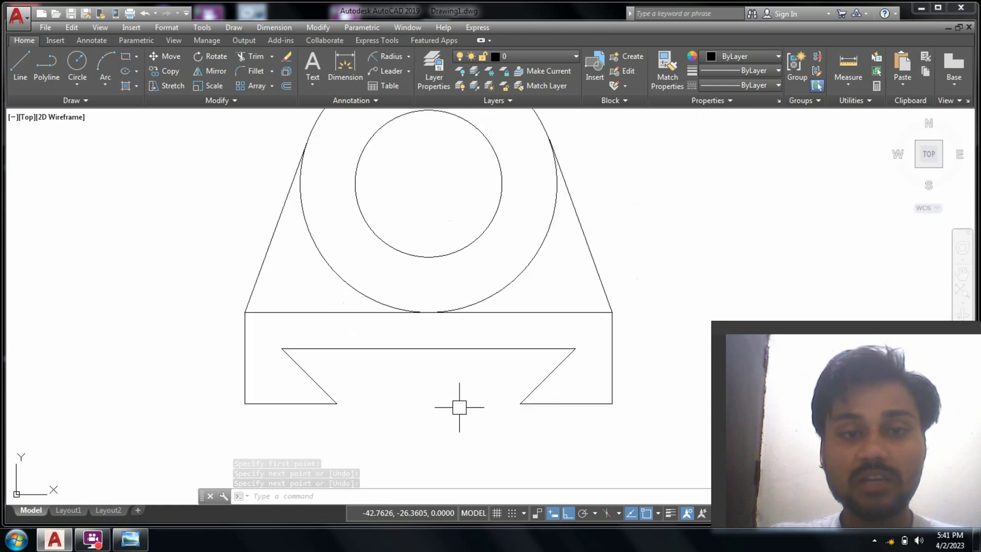
scroll(457, 405, down, 2)
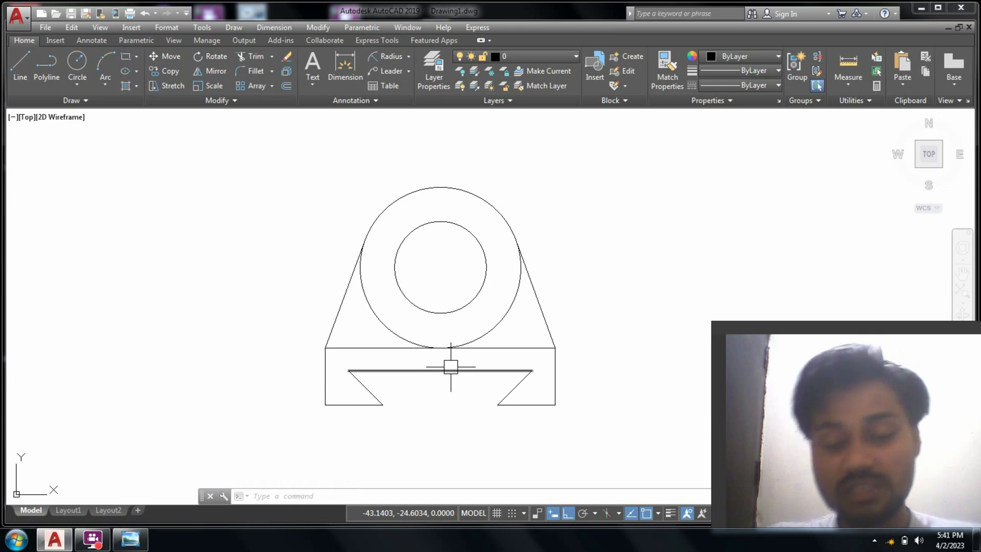
click(395, 54)
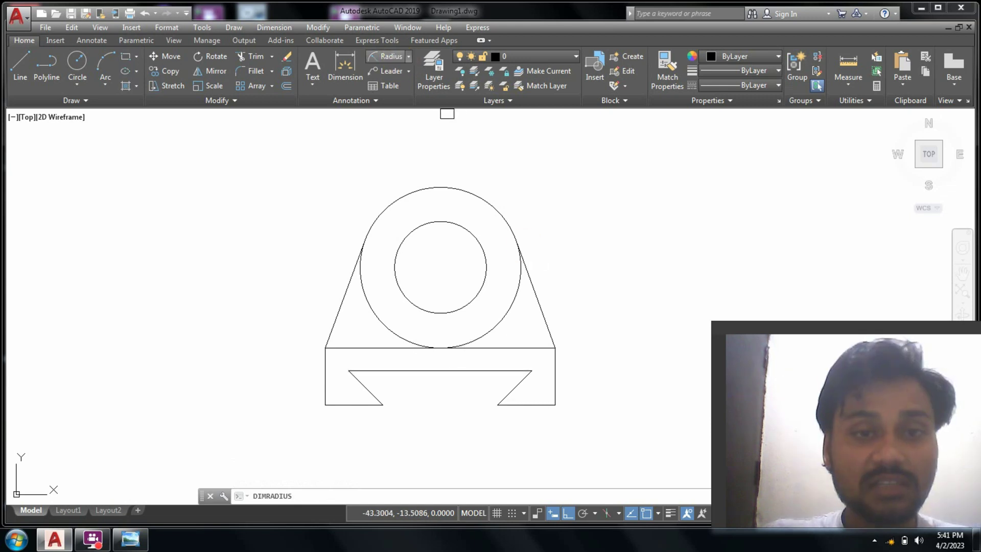
click(472, 194)
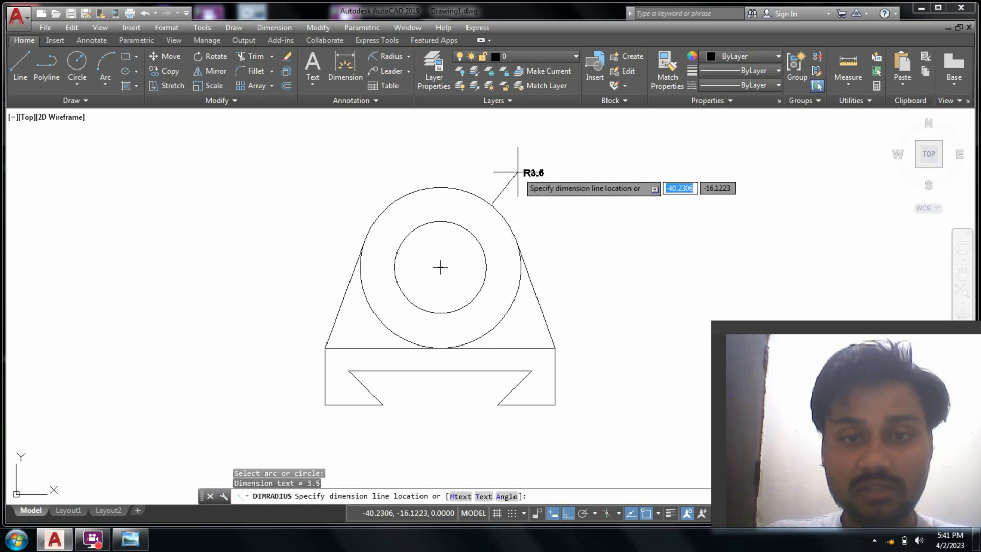
click(496, 175)
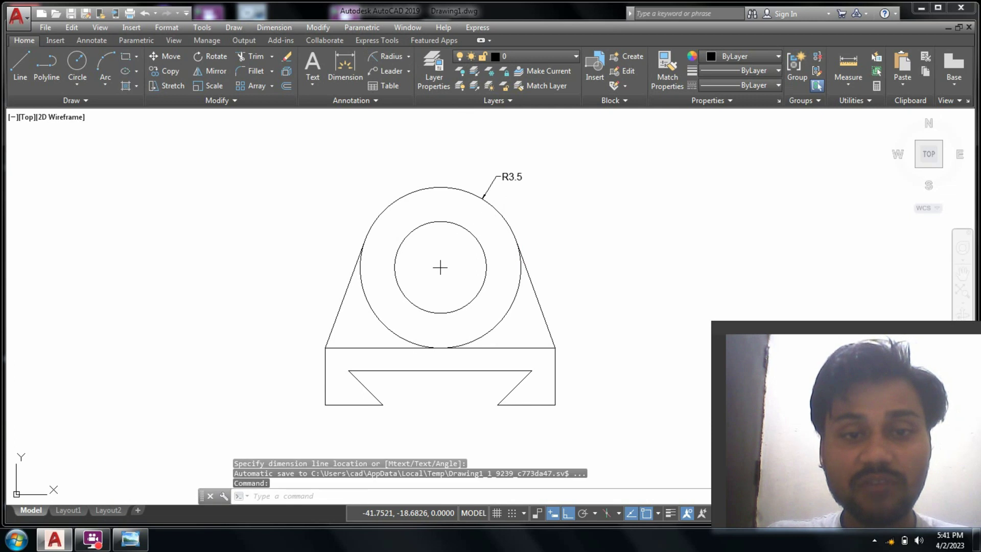
Dimension the inner circle's radius as R2.0.
key(Return)
click(433, 222)
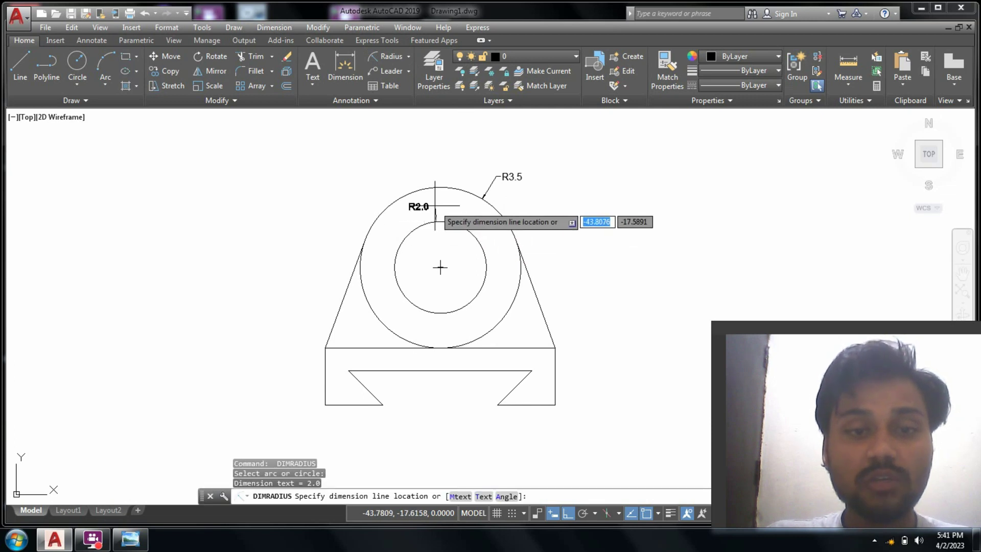
click(435, 205)
key(Return)
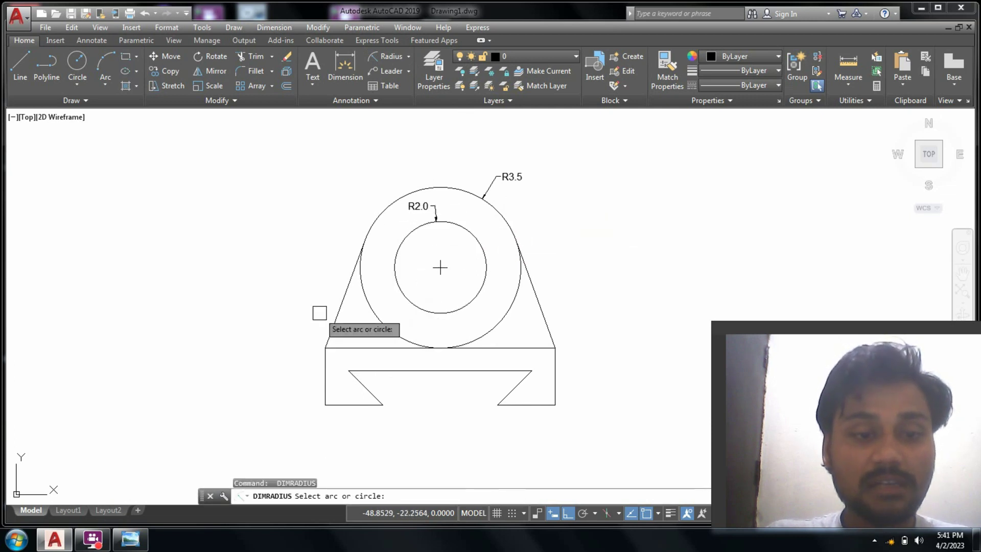
key(Escape)
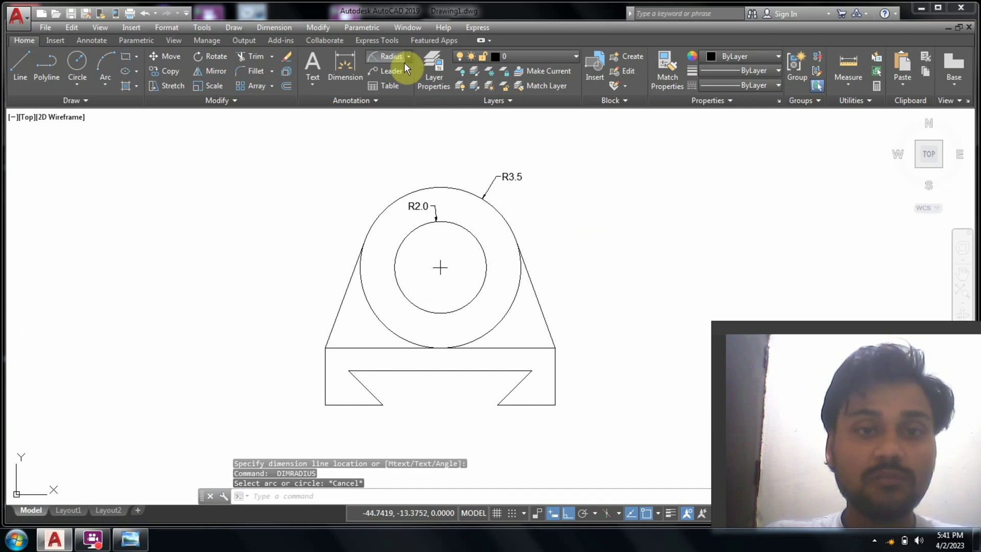
click(408, 57)
Place linear dimensions: 2.5 left base height, 2.5 bottom ledge width, and 1.5 slot depth.
click(400, 78)
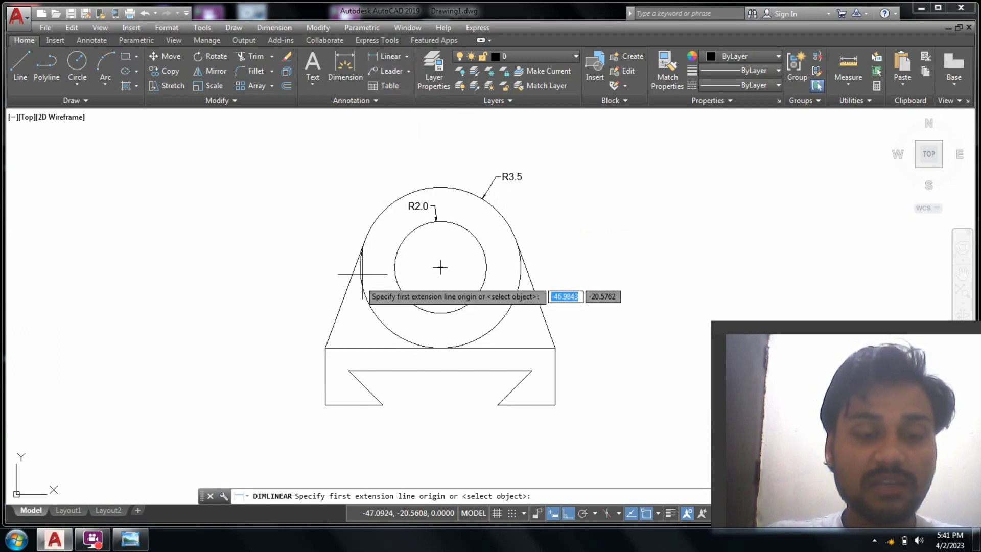
click(325, 347)
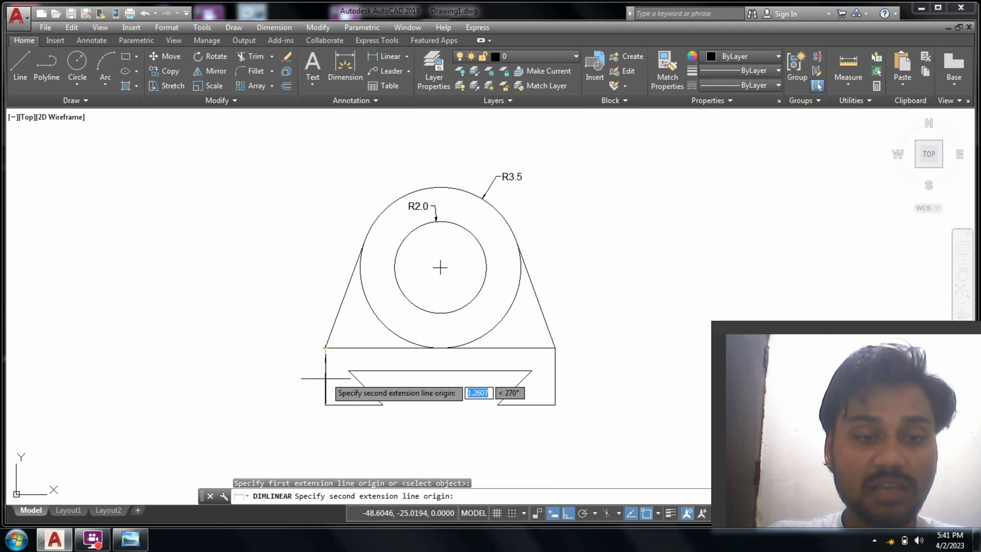
click(324, 404)
click(300, 400)
key(Return)
click(325, 404)
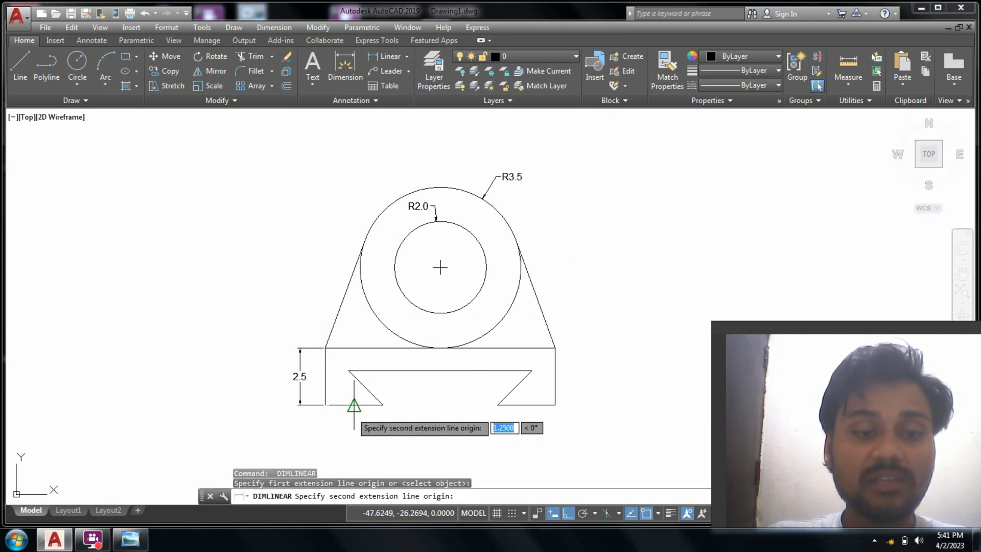
click(383, 405)
click(376, 423)
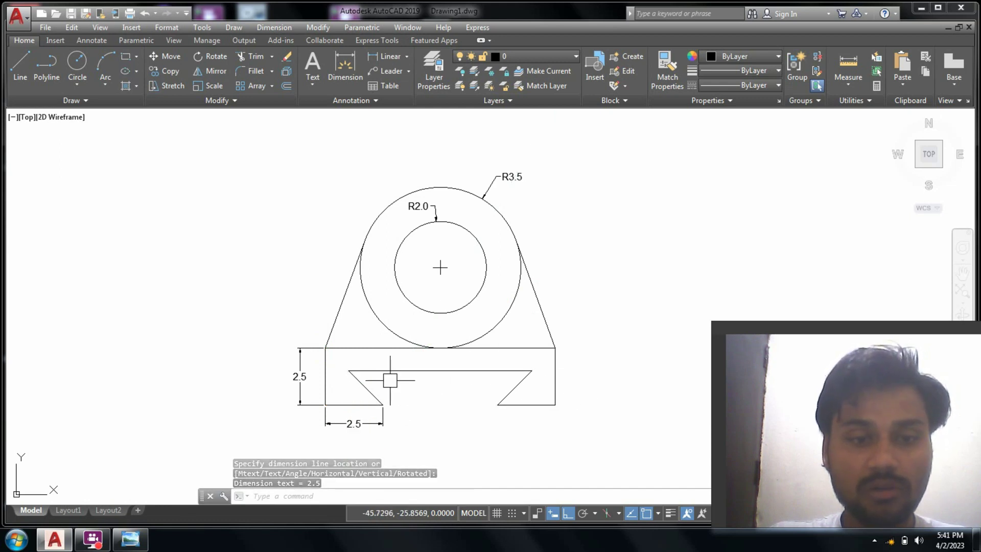
click(391, 58)
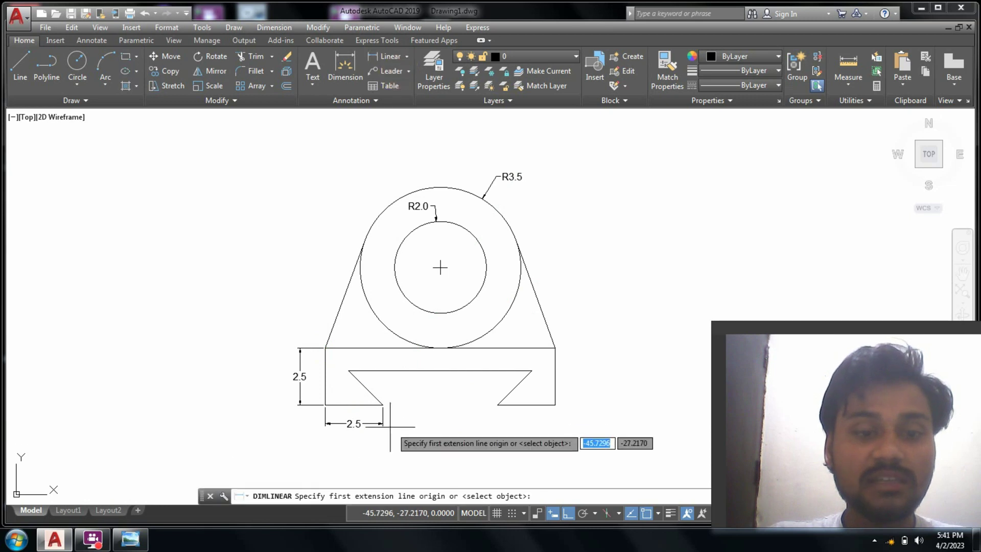
click(383, 404)
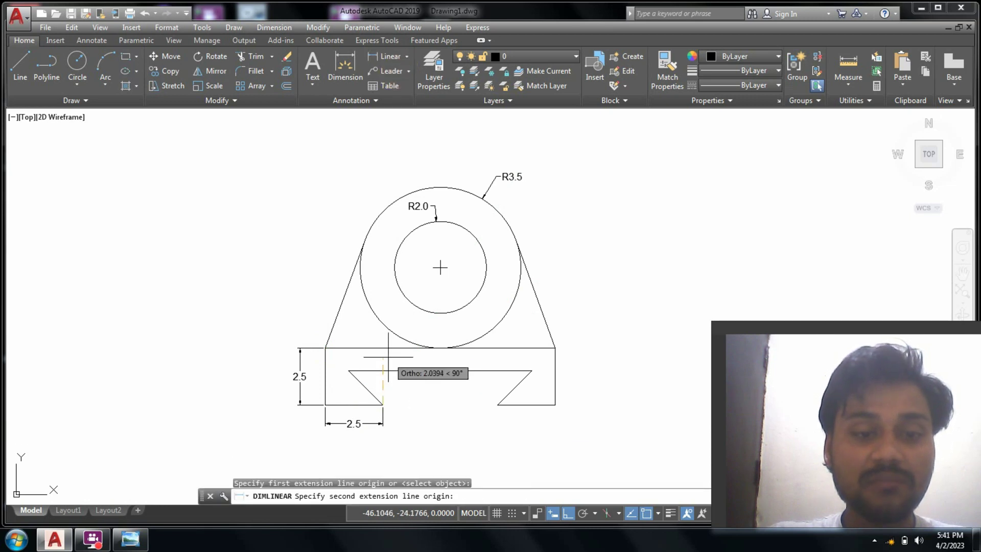
click(383, 372)
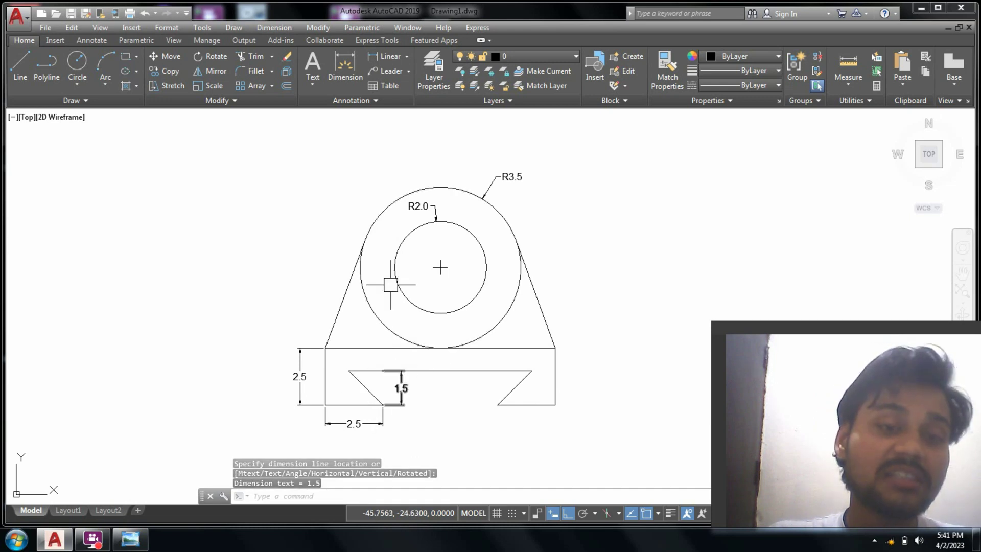
Dimension the 45° angle between the left slot diagonal and the slot's top edge.
click(409, 57)
click(366, 387)
scroll(382, 374, up, 2)
click(380, 370)
scroll(382, 374, up, 2)
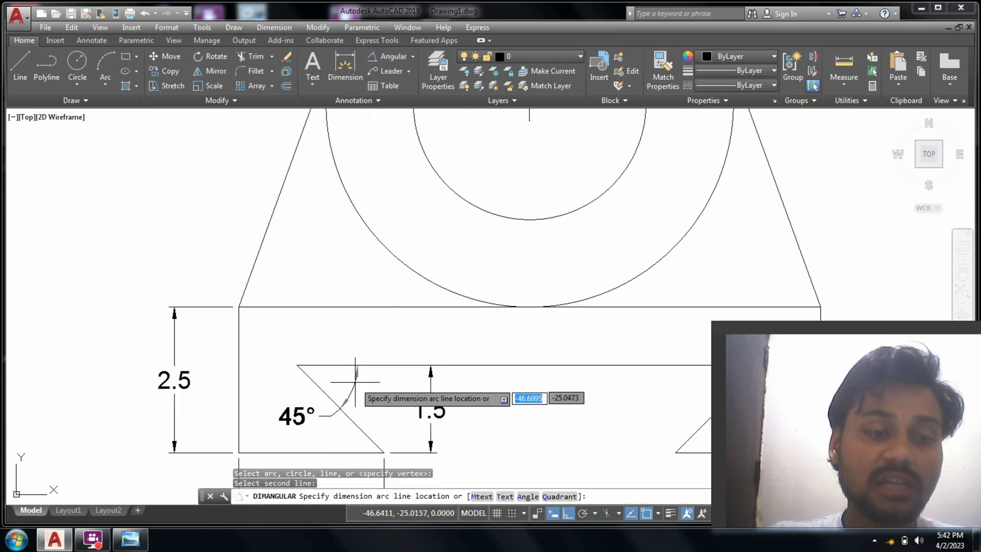
click(358, 385)
scroll(587, 357, down, 2)
middle_drag(587, 357, 498, 289)
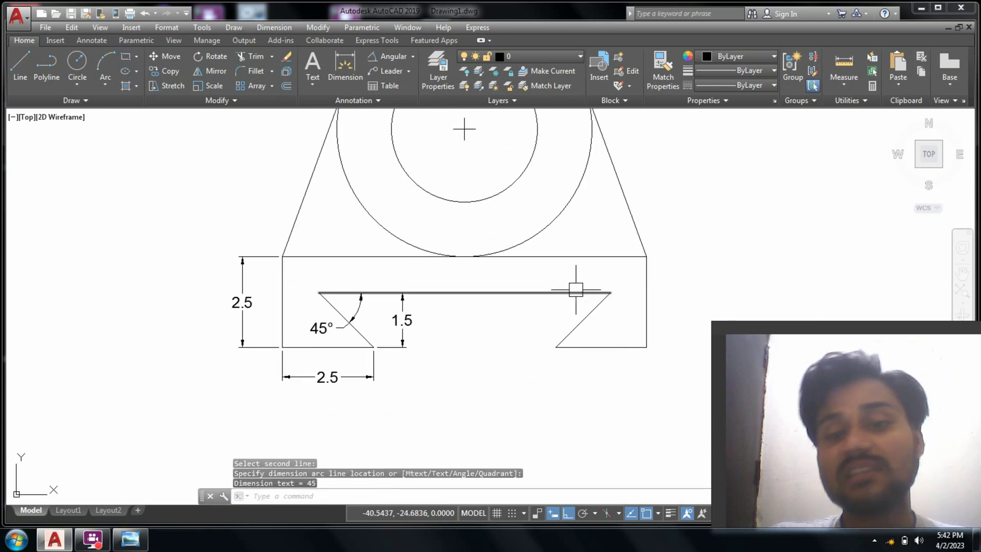
middle_drag(587, 329, 569, 399)
scroll(545, 329, down, 2)
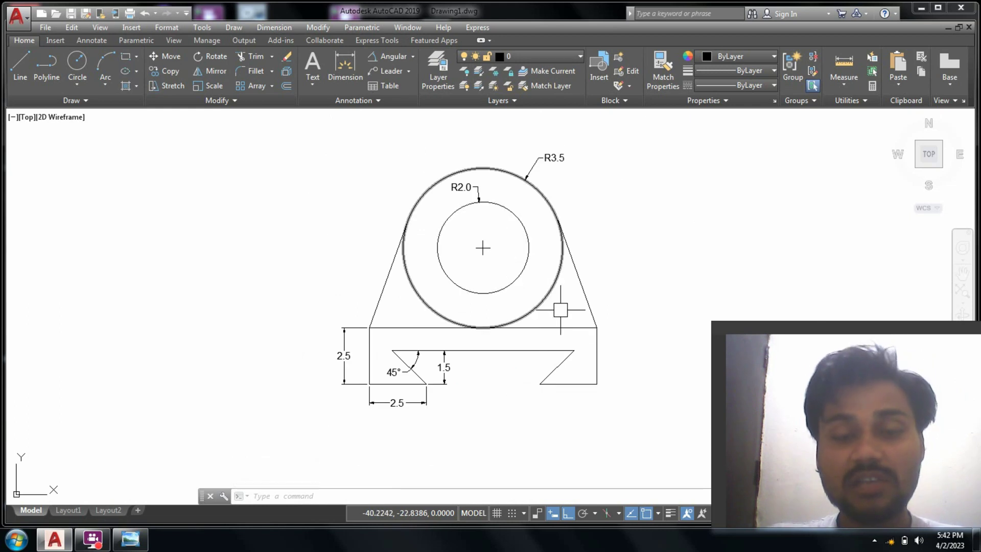
scroll(541, 334, up, 2)
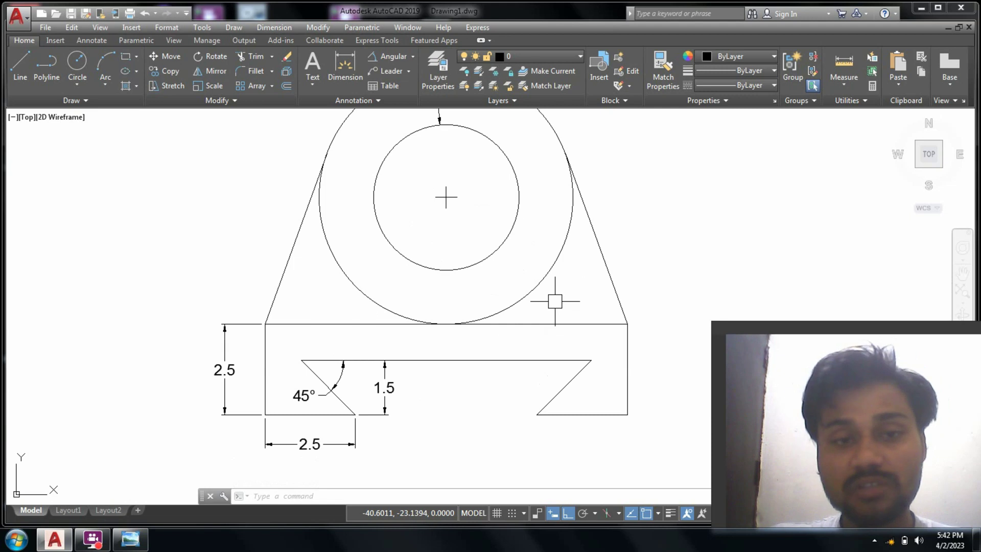
scroll(554, 301, down, 2)
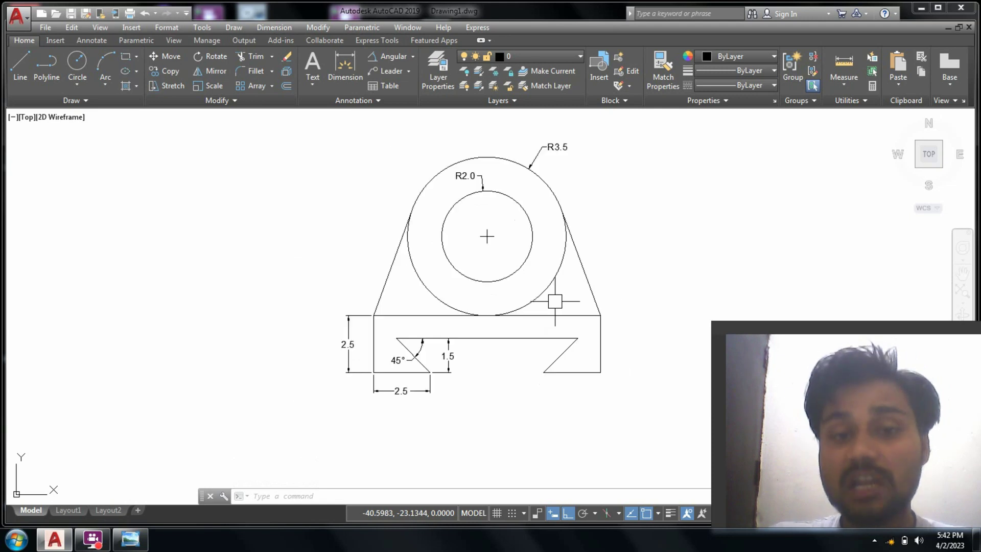